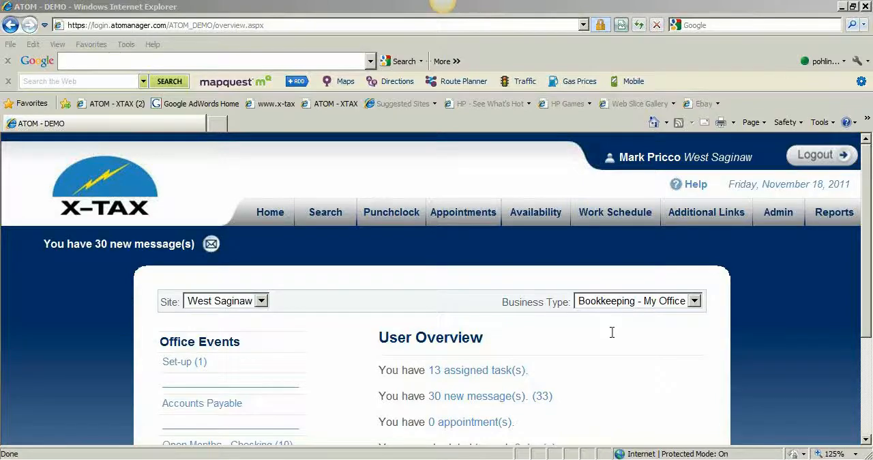
Search client records using the employer ID number and the business name Att
{"action": "scroll", "coordinate": [612, 334], "scroll_direction": "down", "scroll_amount": 3}
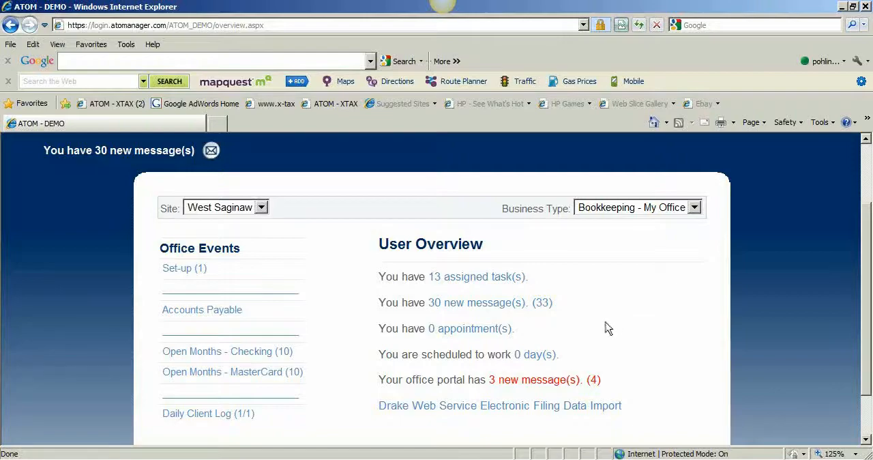
{"action": "scroll", "coordinate": [601, 326], "scroll_direction": "up", "scroll_amount": 3}
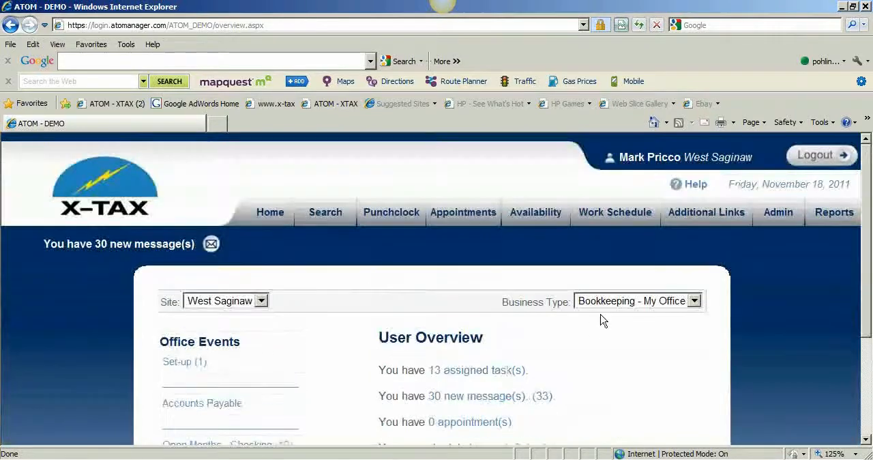
{"action": "left_click", "coordinate": [320, 226]}
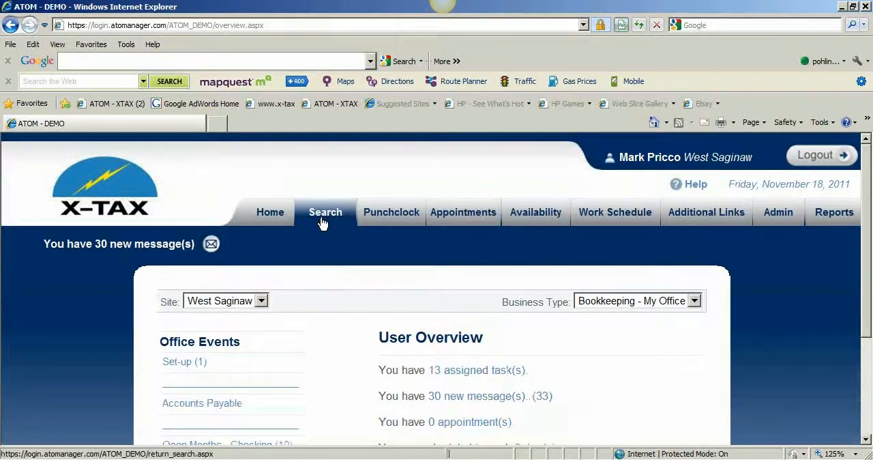
{"action": "left_click", "coordinate": [363, 376]}
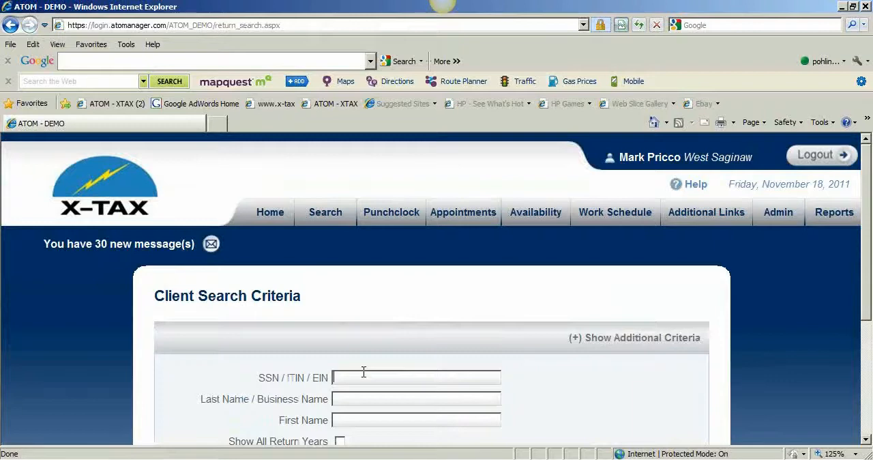
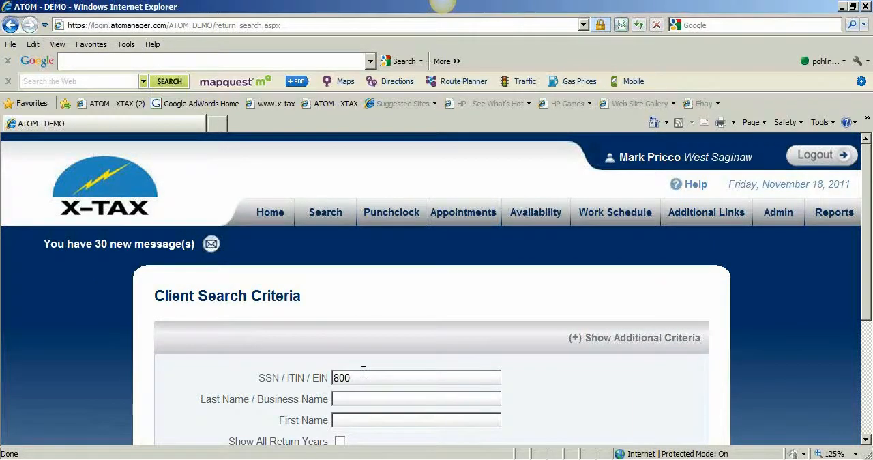
{"action": "type", "text": "Att"}
{"action": "scroll", "coordinate": [532, 370], "scroll_direction": "down", "scroll_amount": 3}
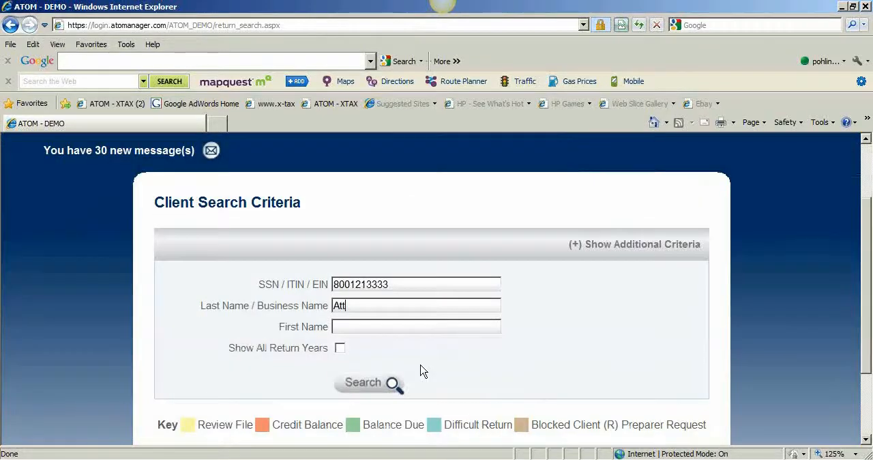
{"action": "left_click", "coordinate": [388, 383]}
{"action": "scroll", "coordinate": [379, 370], "scroll_direction": "down", "scroll_amount": 2}
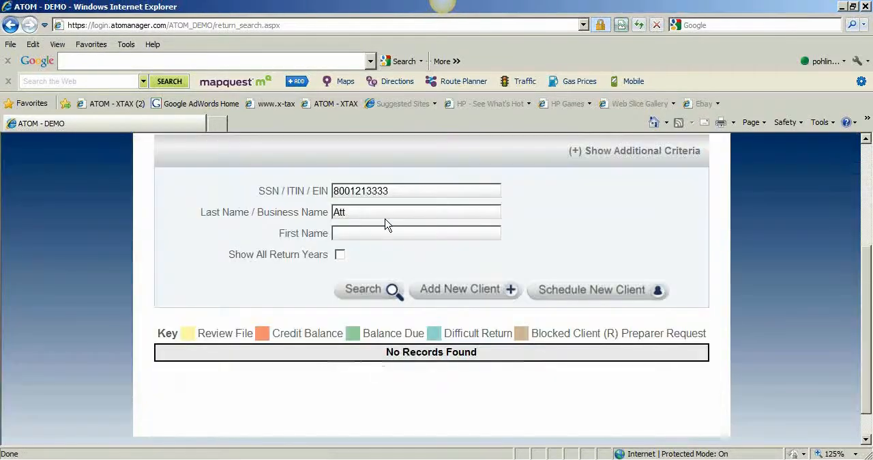
Add the searched business as a new client with client type Business, and save the client info
{"action": "left_click", "coordinate": [458, 292]}
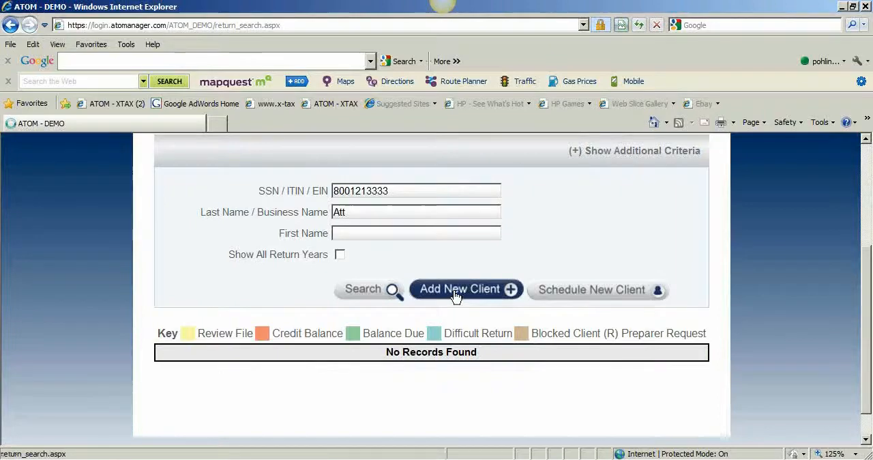
{"action": "scroll", "coordinate": [456, 300], "scroll_direction": "down", "scroll_amount": 3}
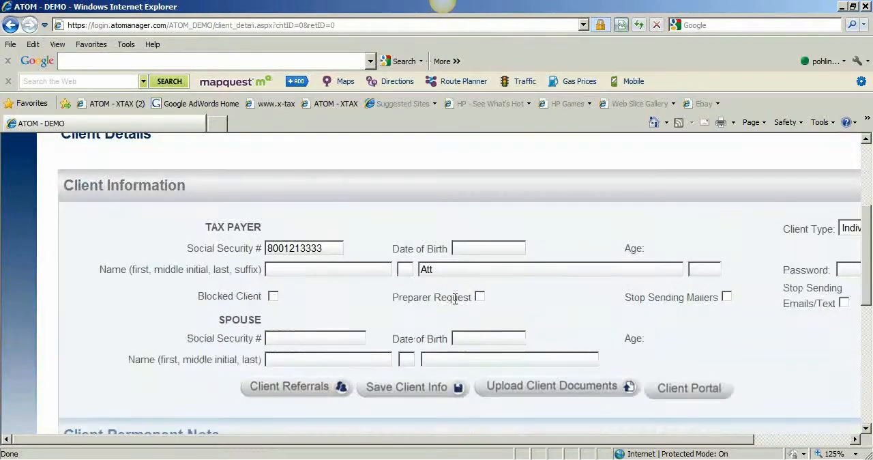
{"action": "left_click_drag", "start_coordinate": [521, 439], "coordinate": [628, 439]}
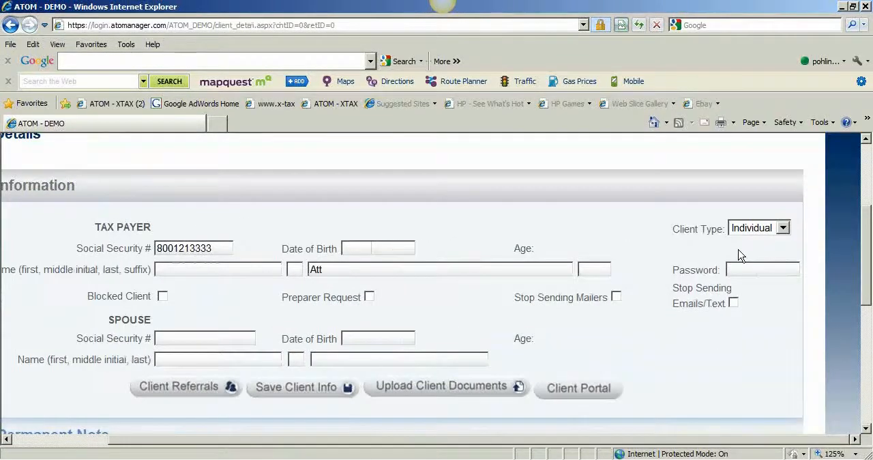
{"action": "left_click", "coordinate": [752, 230]}
{"action": "left_click", "coordinate": [751, 255]}
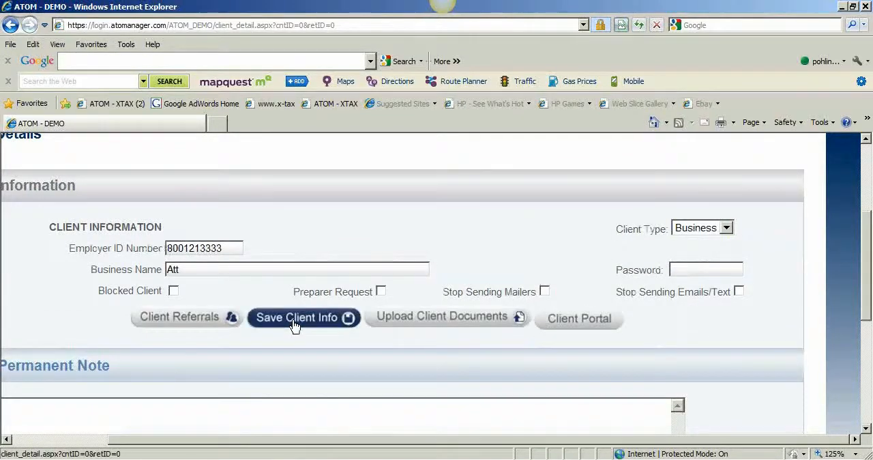
{"action": "left_click", "coordinate": [295, 321]}
In the return information, set the tax return year to 2012, the difficulty to * and the referral type to N/A
{"action": "scroll", "coordinate": [331, 296], "scroll_direction": "down", "scroll_amount": 3}
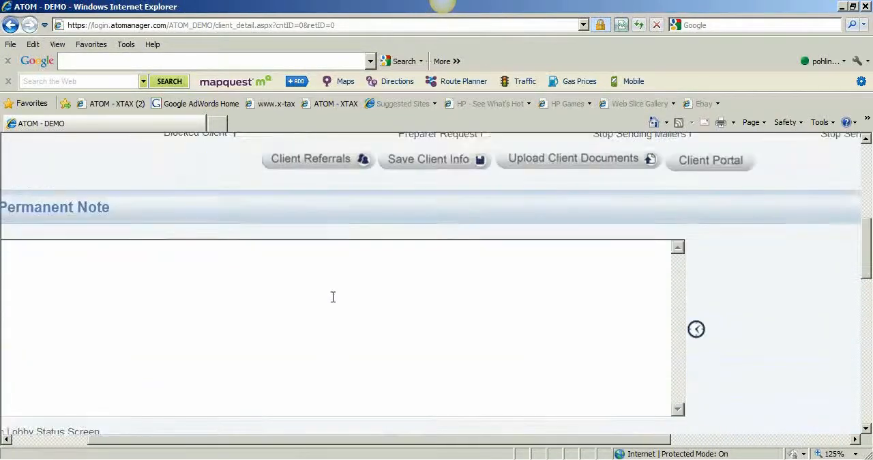
{"action": "left_click_drag", "start_coordinate": [353, 440], "coordinate": [290, 390]}
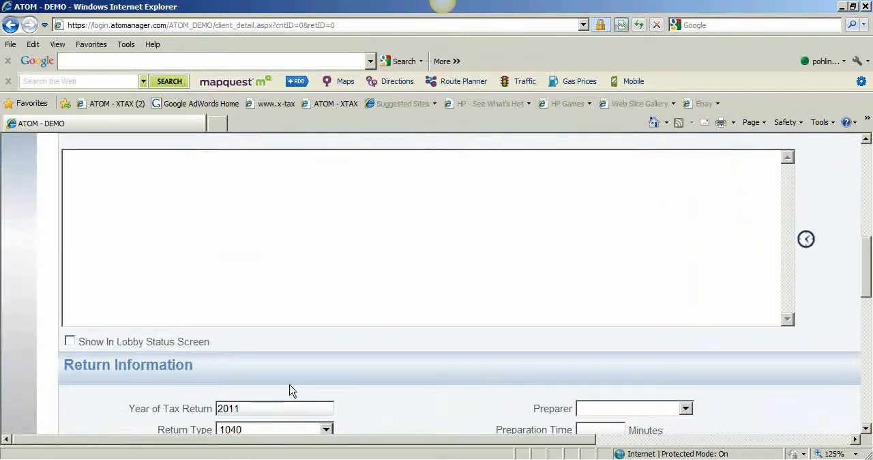
{"action": "scroll", "coordinate": [291, 389], "scroll_direction": "down", "scroll_amount": 3}
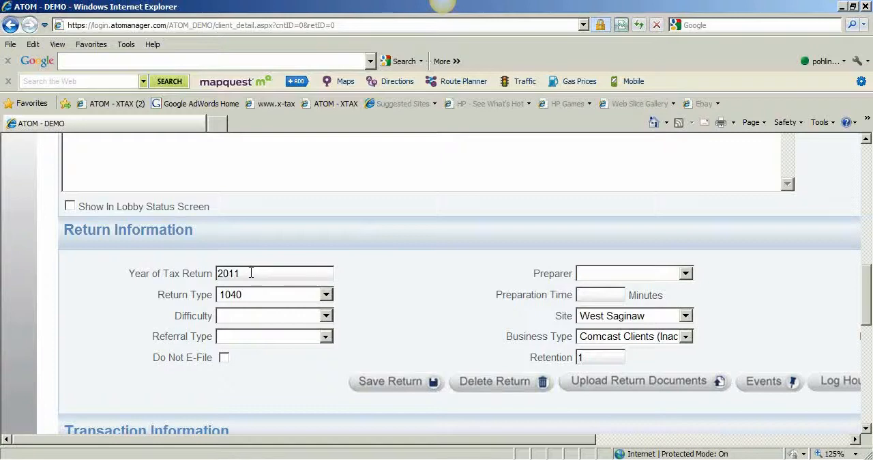
{"action": "left_click", "coordinate": [265, 276]}
{"action": "key", "text": "BackSpace"}
{"action": "type", "text": "2"}
{"action": "left_click", "coordinate": [249, 317]}
{"action": "left_click", "coordinate": [253, 337]}
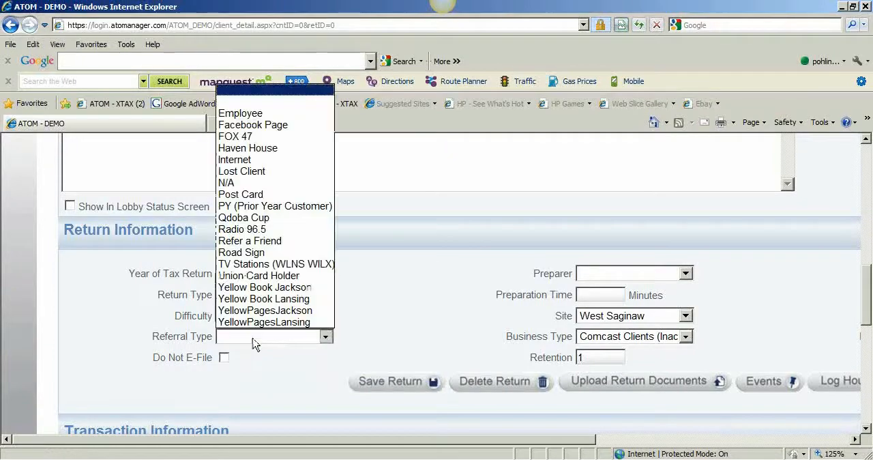
{"action": "left_click", "coordinate": [279, 184]}
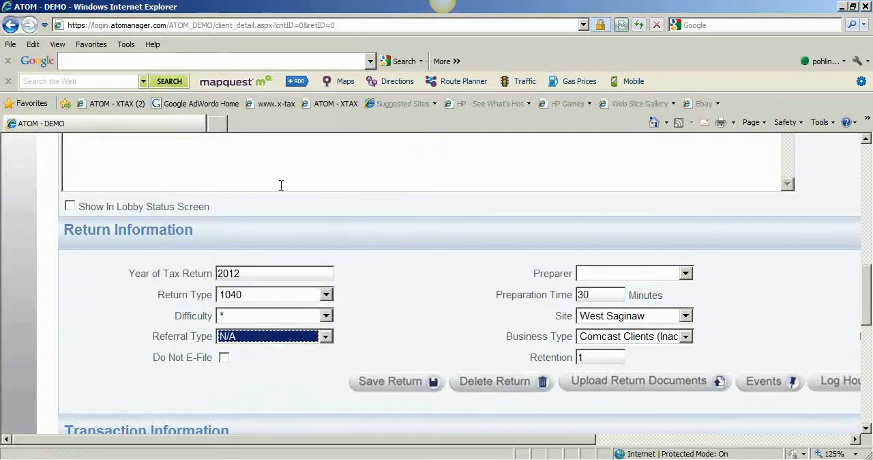
Set the preparer to Not, Assigned and the business type to Bookkeeping - My Office, and save the return
{"action": "left_click", "coordinate": [632, 273]}
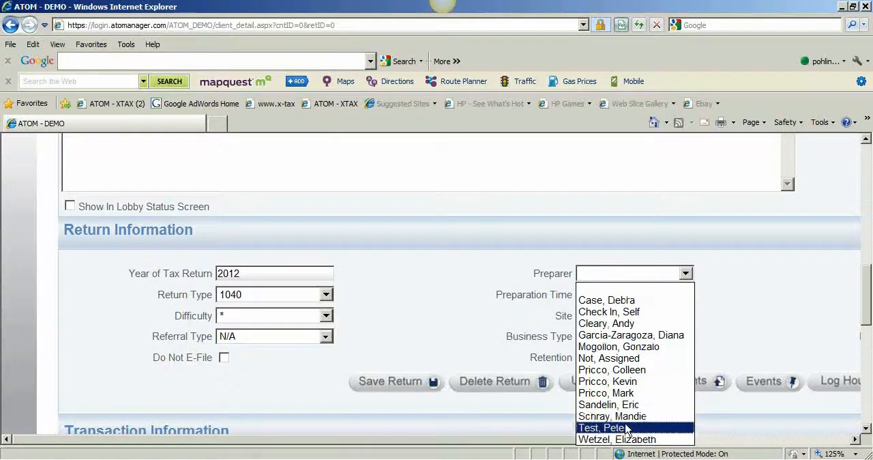
{"action": "left_click", "coordinate": [638, 361]}
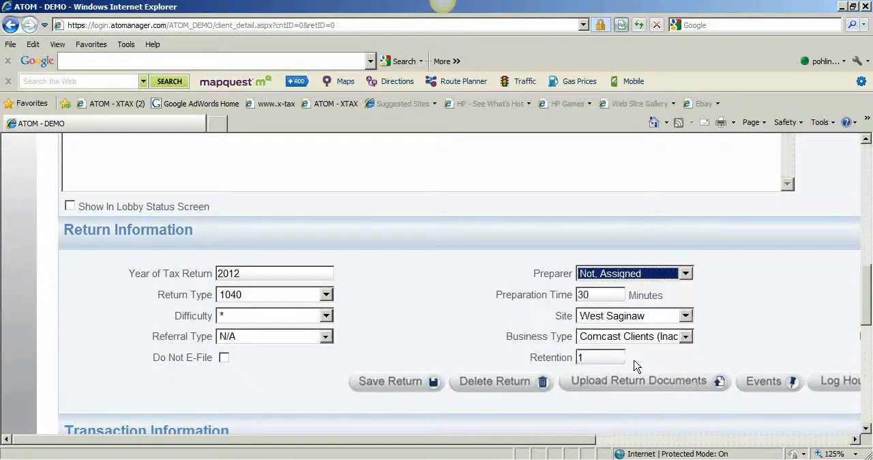
{"action": "left_click", "coordinate": [606, 338]}
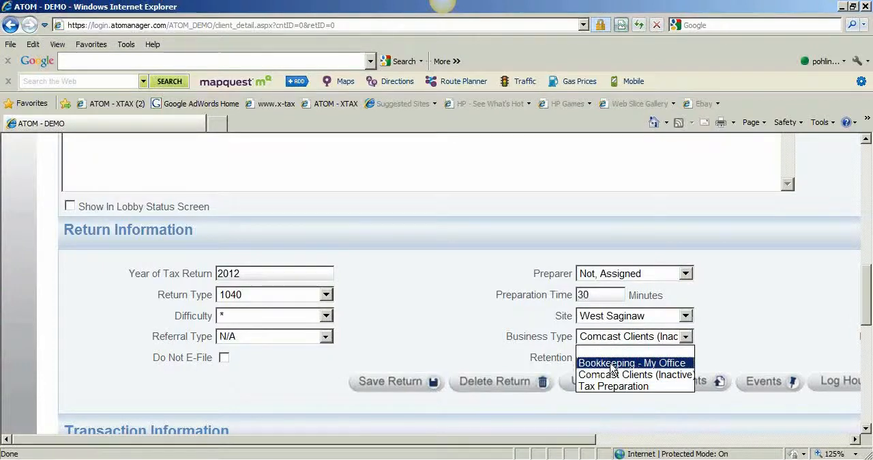
{"action": "left_click", "coordinate": [612, 363]}
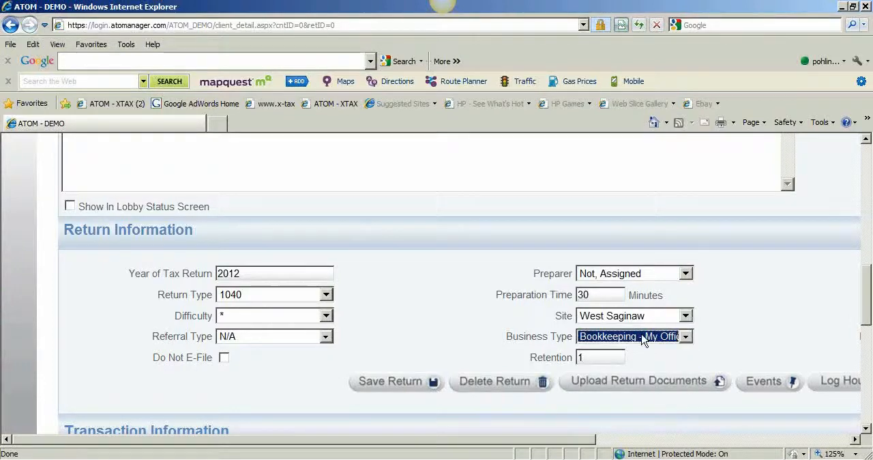
{"action": "left_click", "coordinate": [391, 383]}
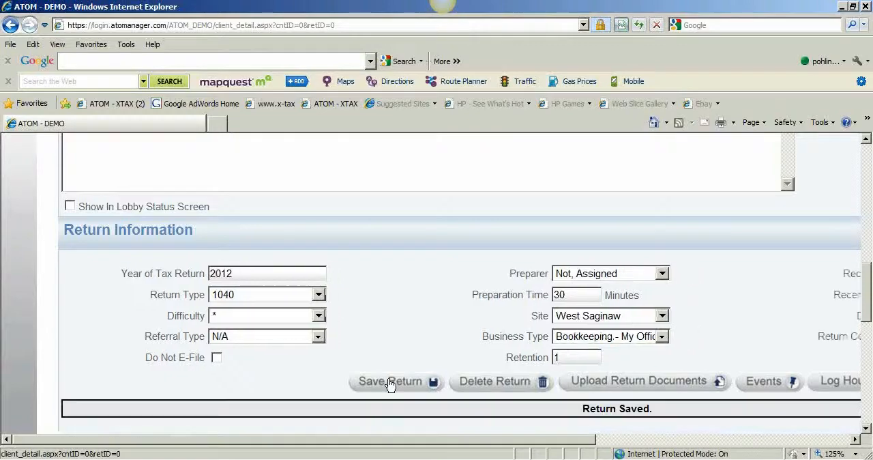
Choose Set-up as the return's status and save the return again
{"action": "left_click_drag", "start_coordinate": [420, 439], "coordinate": [657, 442]}
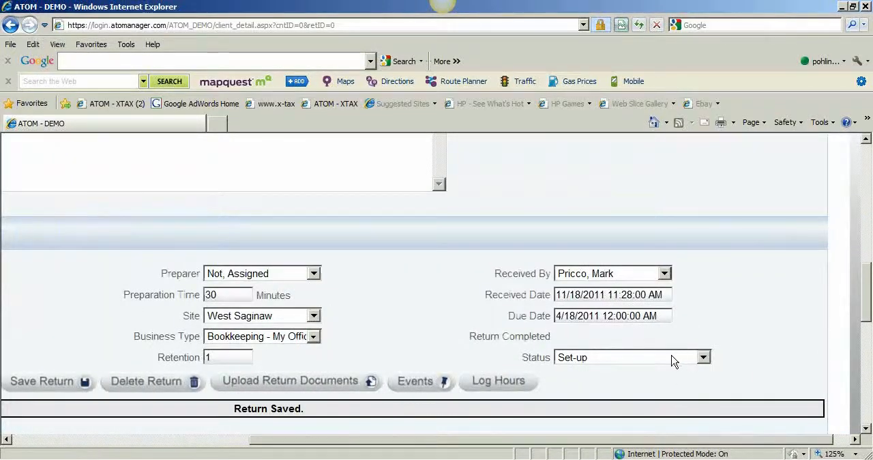
{"action": "left_click", "coordinate": [599, 362]}
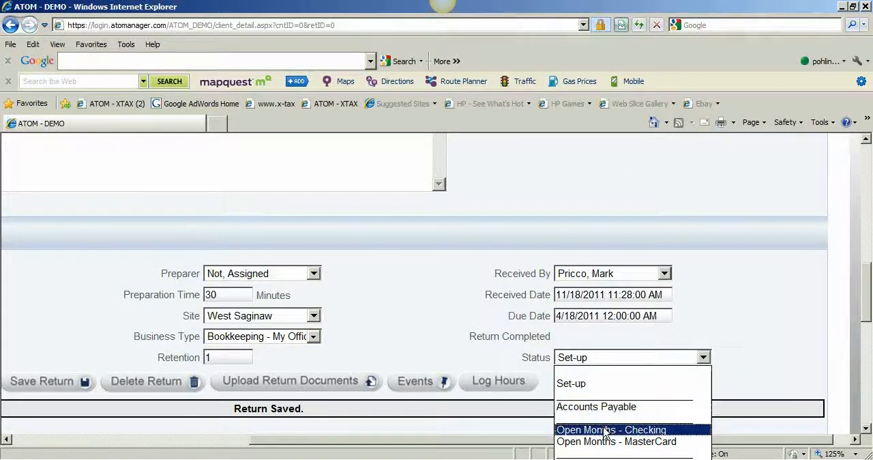
{"action": "left_click", "coordinate": [608, 393]}
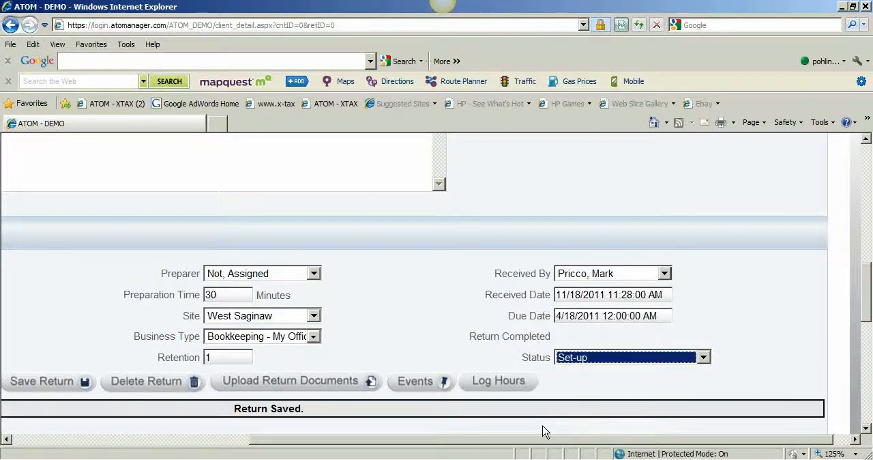
{"action": "left_click_drag", "start_coordinate": [538, 444], "coordinate": [313, 444]}
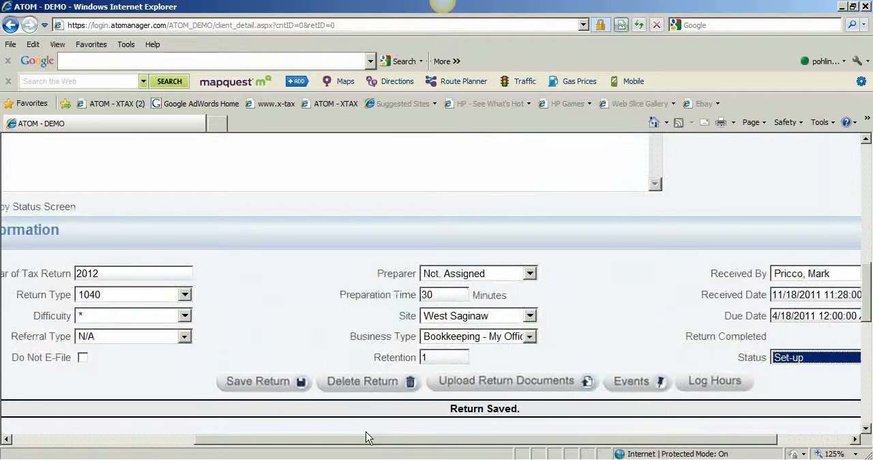
{"action": "left_click", "coordinate": [260, 384]}
Examine the new client's details, return information and transaction section, including the available transaction types
{"action": "left_click_drag", "start_coordinate": [861, 312], "coordinate": [863, 377]}
{"action": "left_click_drag", "start_coordinate": [617, 440], "coordinate": [507, 444]}
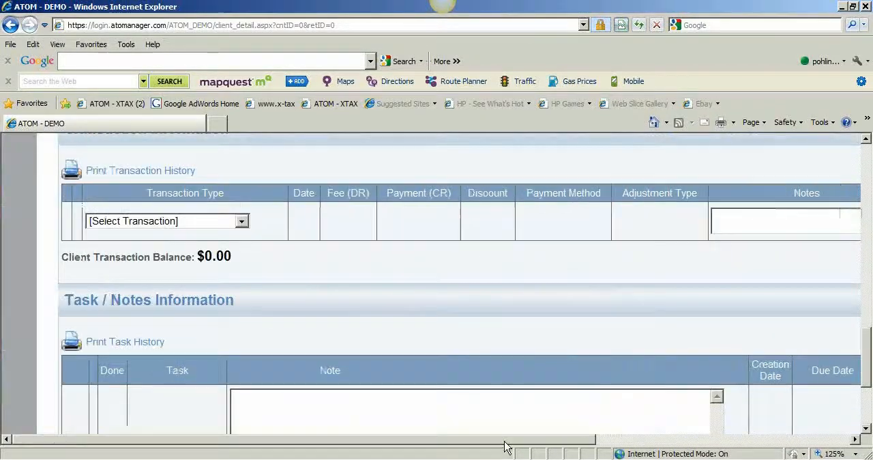
{"action": "scroll", "coordinate": [335, 254], "scroll_direction": "up", "scroll_amount": 1}
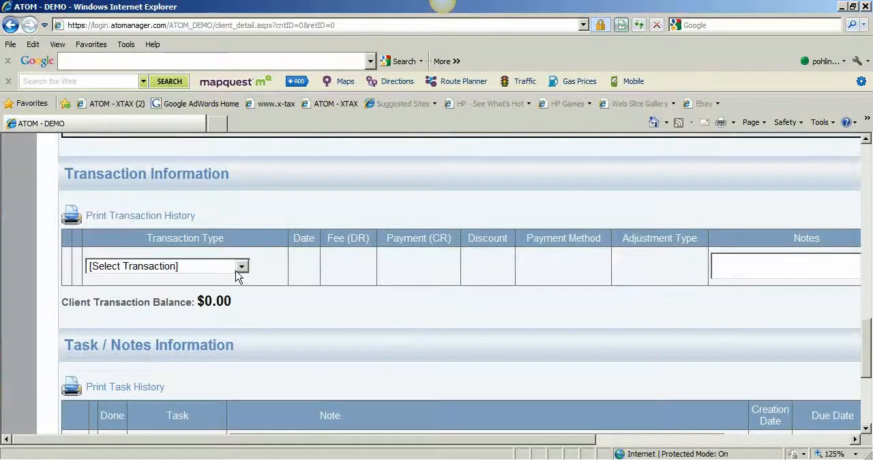
{"action": "scroll", "coordinate": [247, 266], "scroll_direction": "up", "scroll_amount": 10}
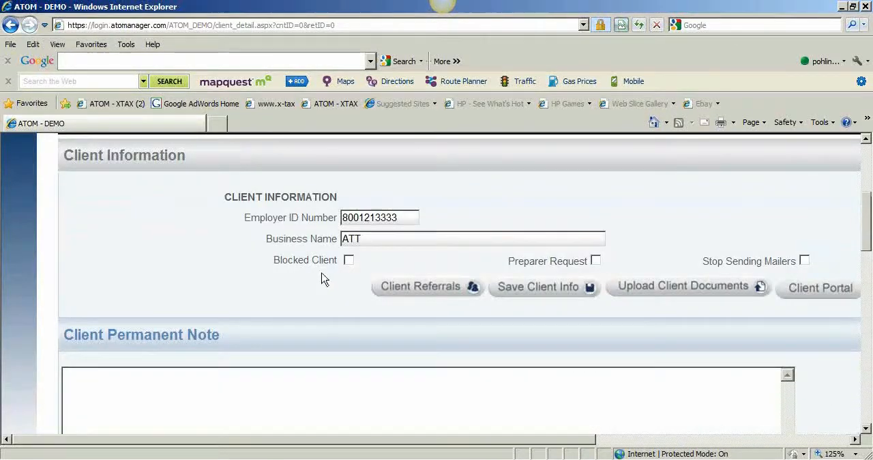
{"action": "scroll", "coordinate": [322, 280], "scroll_direction": "down", "scroll_amount": 10}
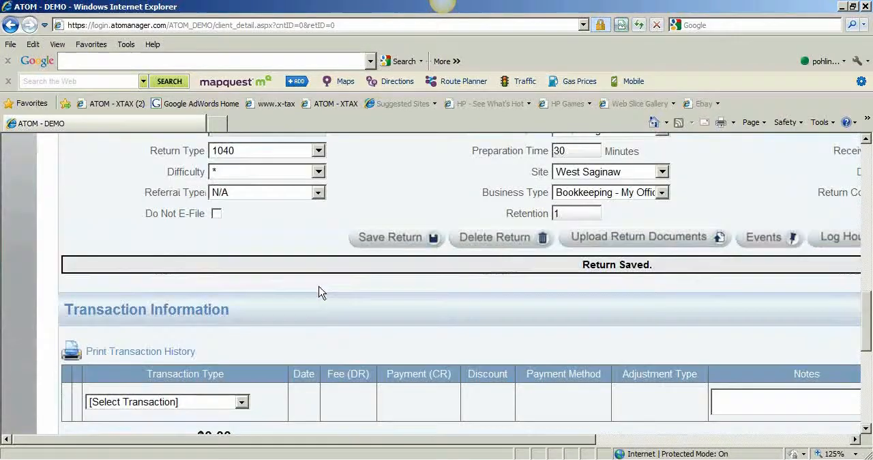
{"action": "scroll", "coordinate": [229, 368], "scroll_direction": "down", "scroll_amount": 3}
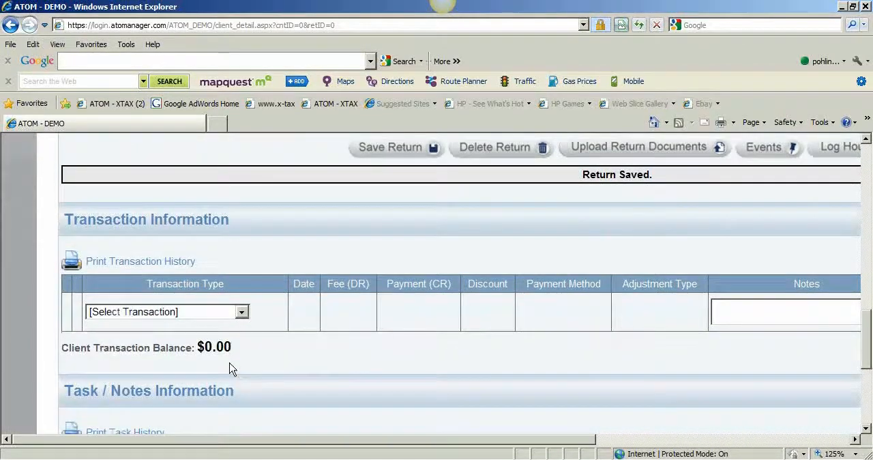
{"action": "left_click", "coordinate": [240, 314]}
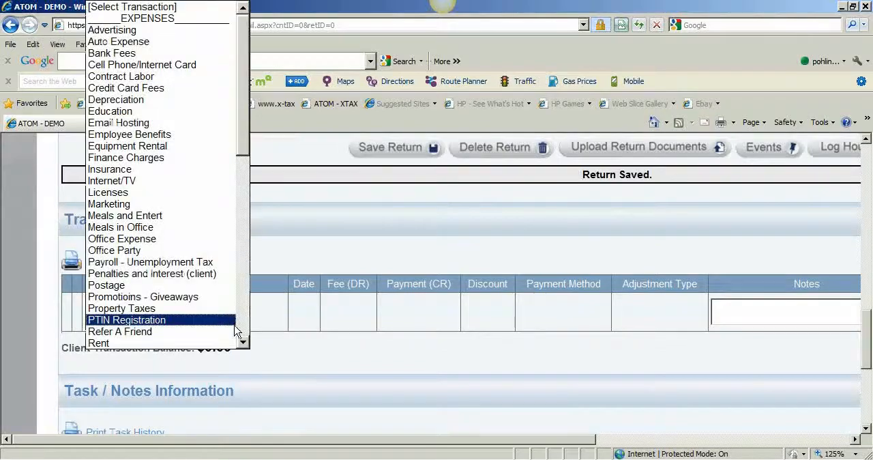
{"action": "left_click_drag", "start_coordinate": [244, 148], "coordinate": [240, 318]}
{"action": "left_click", "coordinate": [321, 354]}
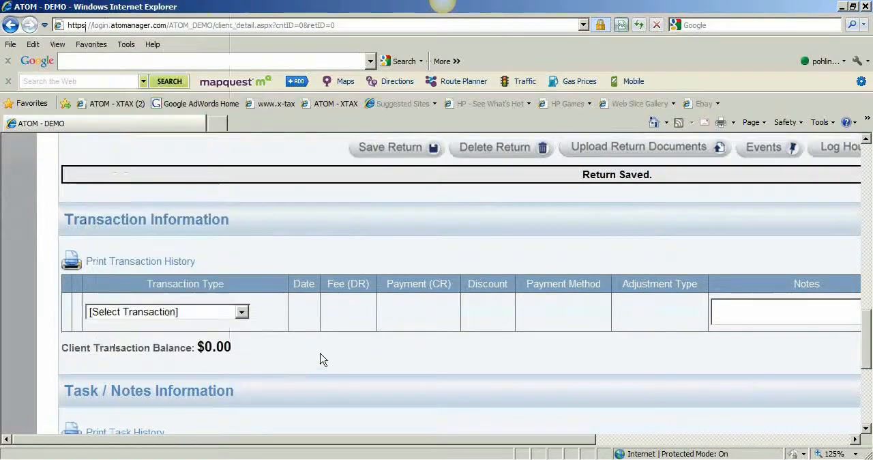
{"action": "scroll", "coordinate": [368, 336], "scroll_direction": "up", "scroll_amount": 10}
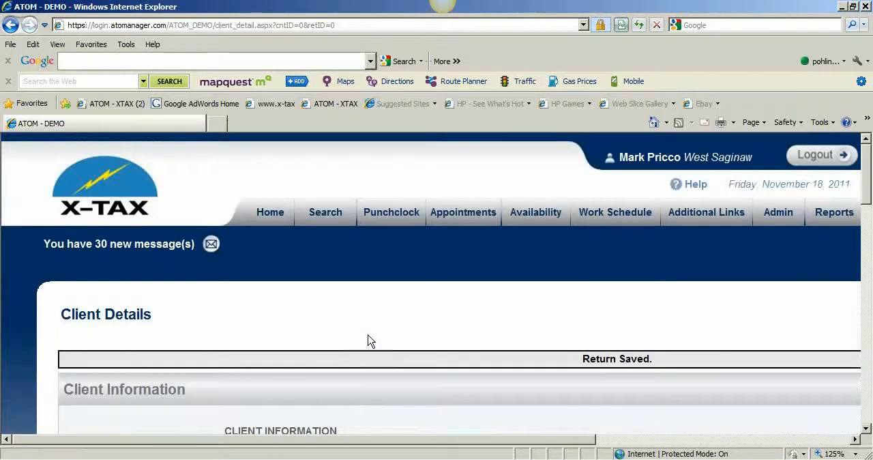
{"action": "scroll", "coordinate": [369, 338], "scroll_direction": "down", "scroll_amount": 3}
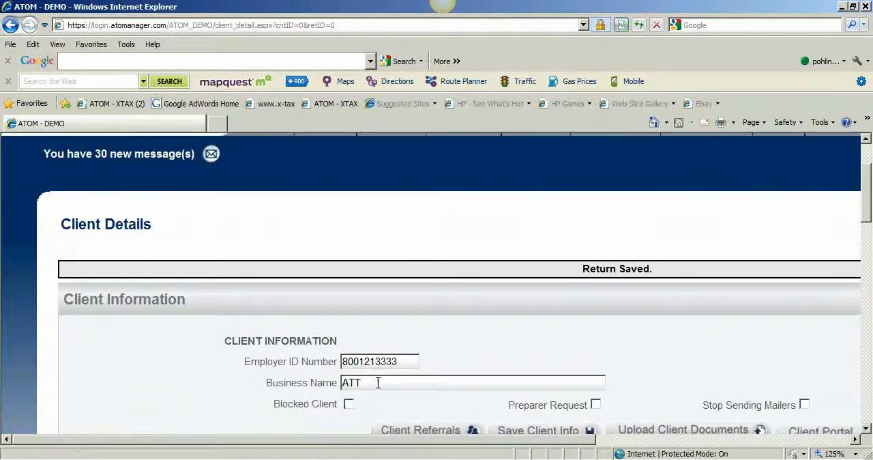
{"action": "scroll", "coordinate": [386, 380], "scroll_direction": "down", "scroll_amount": 20}
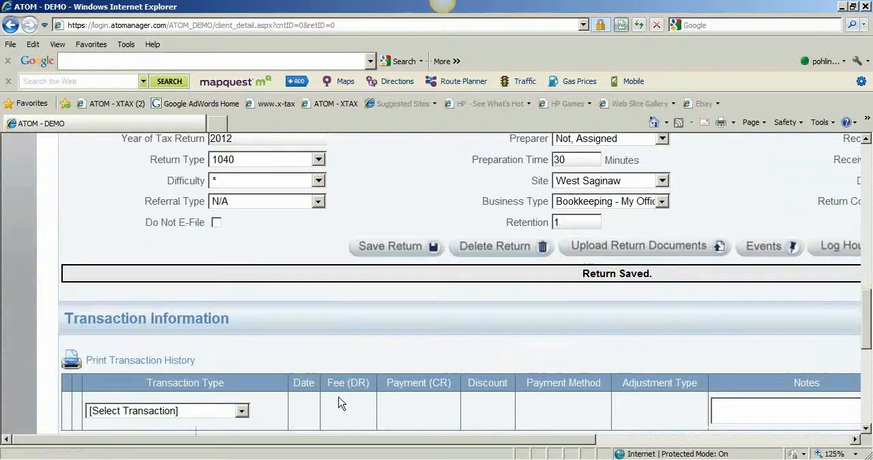
Start a new client search and look up the checking account's identifier in the SSN / ITIN / EIN field
{"action": "scroll", "coordinate": [363, 352], "scroll_direction": "up", "scroll_amount": 15}
{"action": "scroll", "coordinate": [363, 352], "scroll_direction": "up", "scroll_amount": 9}
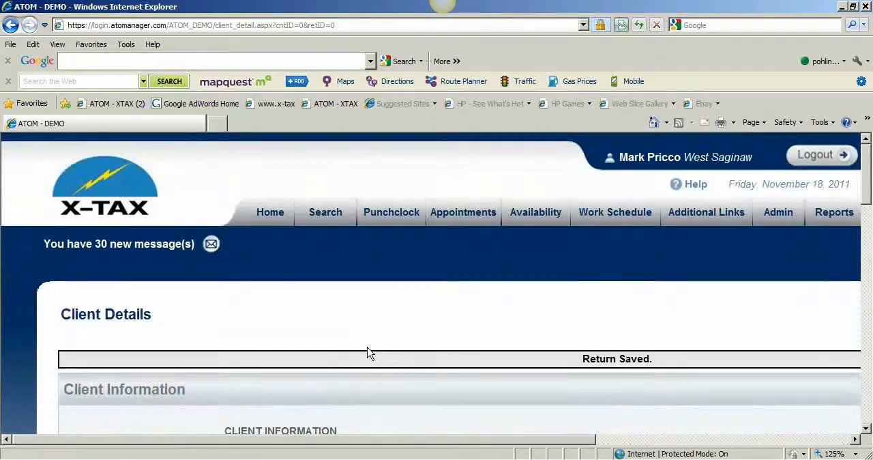
{"action": "scroll", "coordinate": [360, 367], "scroll_direction": "down", "scroll_amount": 4}
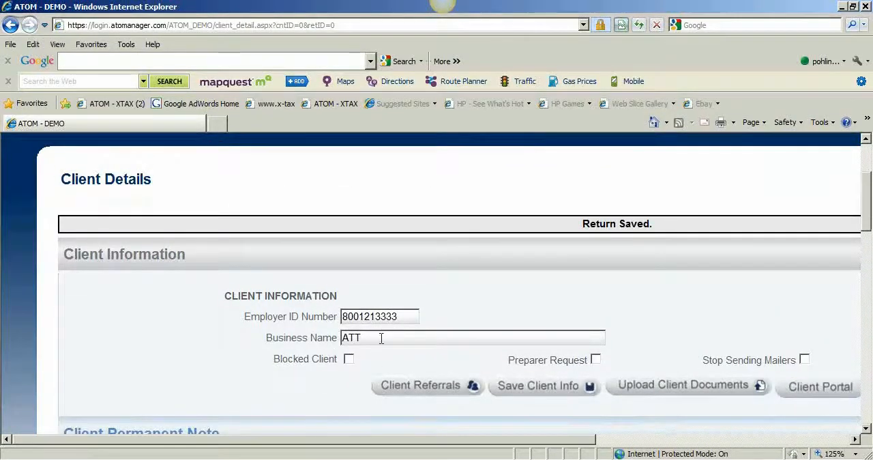
{"action": "scroll", "coordinate": [427, 351], "scroll_direction": "up", "scroll_amount": 4}
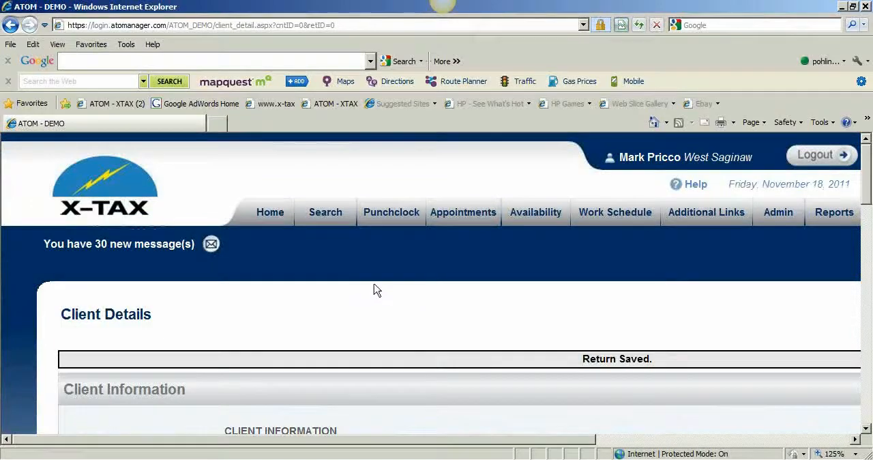
{"action": "left_click", "coordinate": [325, 225]}
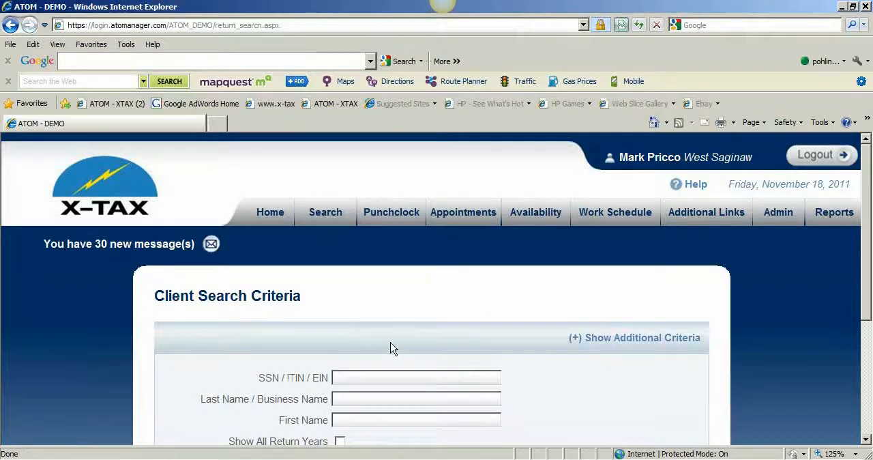
{"action": "left_click", "coordinate": [374, 376]}
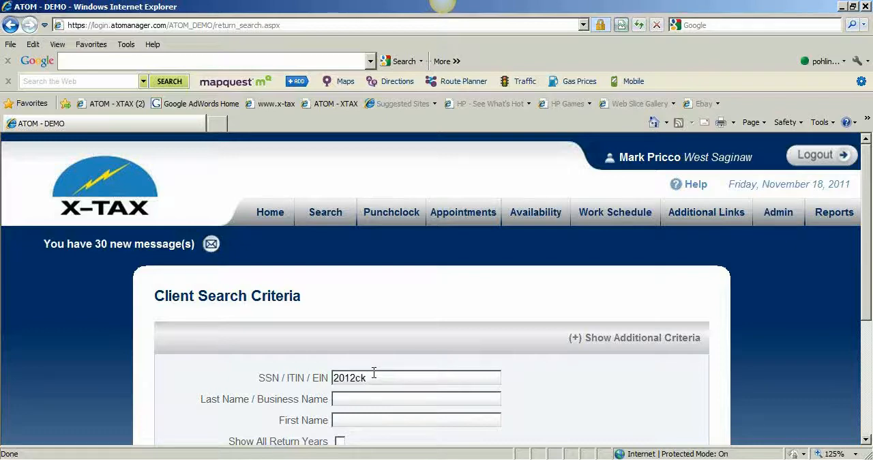
{"action": "key", "text": "Return"}
{"action": "scroll", "coordinate": [374, 376], "scroll_direction": "down", "scroll_amount": 3}
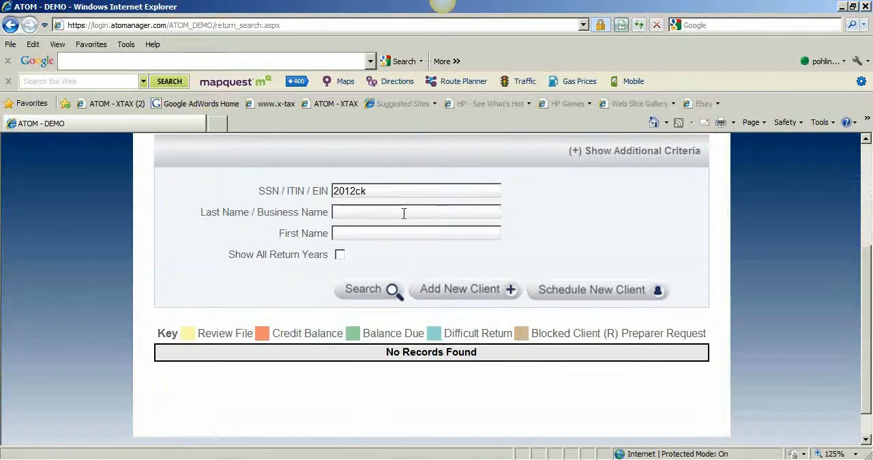
Add a new client of type Business with the business name checking account, and save the client info
{"action": "left_click", "coordinate": [430, 289]}
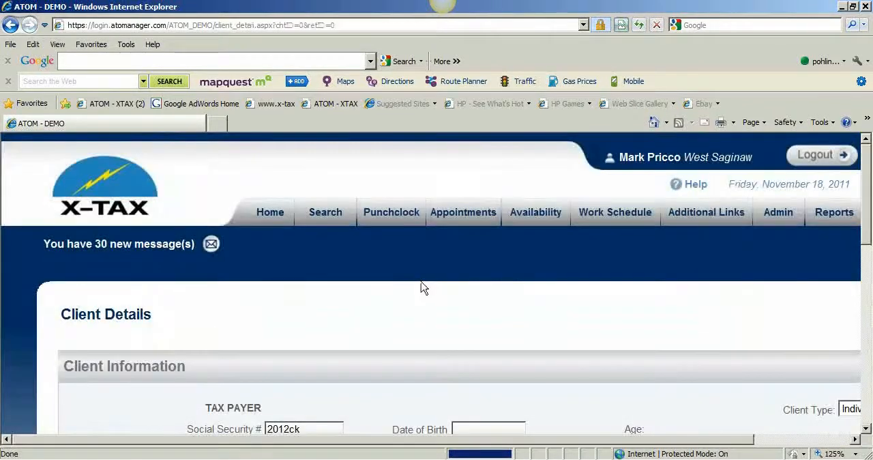
{"action": "scroll", "coordinate": [421, 286], "scroll_direction": "down", "scroll_amount": 2}
{"action": "left_click", "coordinate": [852, 228]}
{"action": "left_click", "coordinate": [850, 255]}
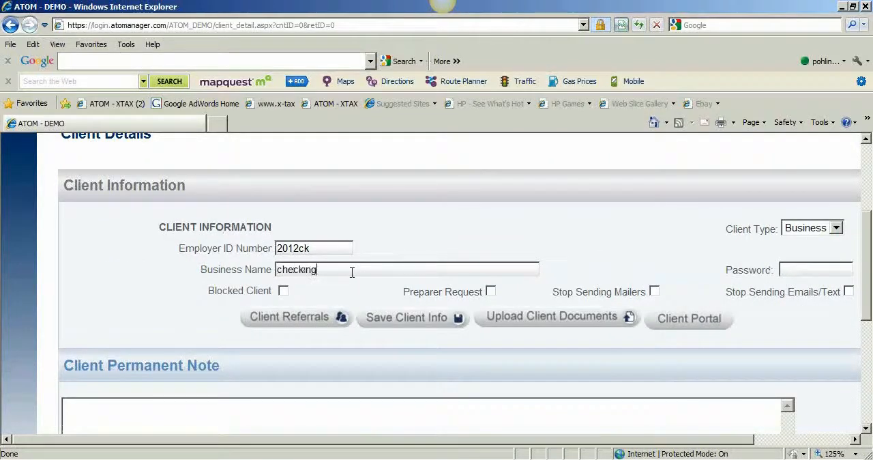
{"action": "type", "text": "nt"}
{"action": "left_click", "coordinate": [403, 318]}
In the checking account's return information, set the tax return year to 0112, the difficulty to * and the referral type to N/A
{"action": "scroll", "coordinate": [401, 322], "scroll_direction": "down", "scroll_amount": 10}
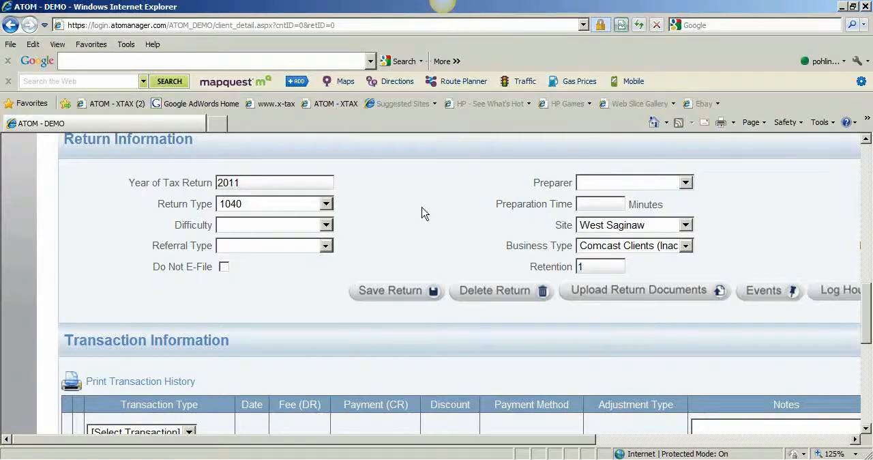
{"action": "scroll", "coordinate": [422, 213], "scroll_direction": "up", "scroll_amount": 5}
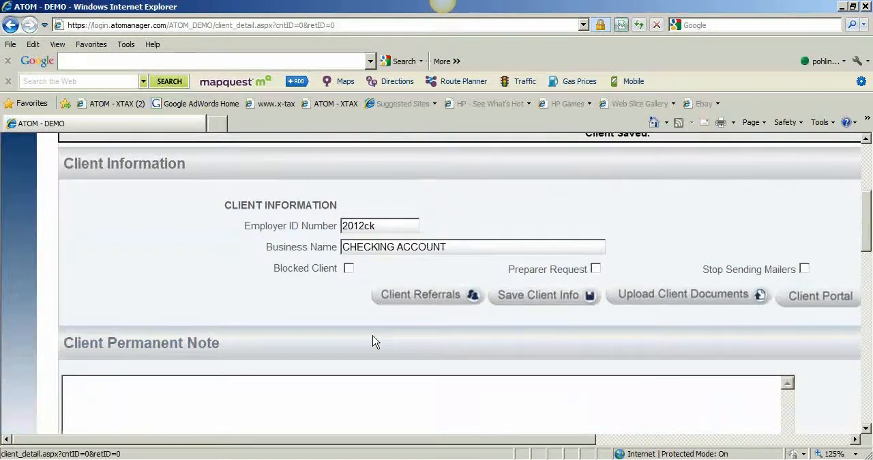
{"action": "scroll", "coordinate": [374, 338], "scroll_direction": "down", "scroll_amount": 8}
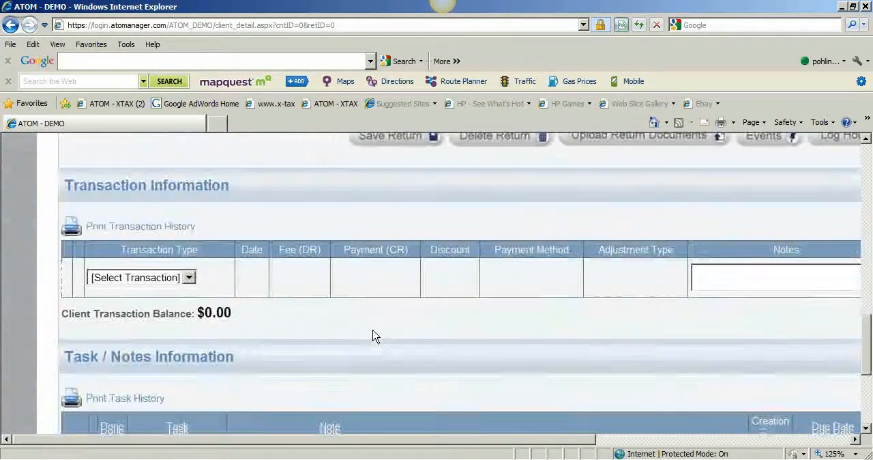
{"action": "scroll", "coordinate": [374, 335], "scroll_direction": "up", "scroll_amount": 1}
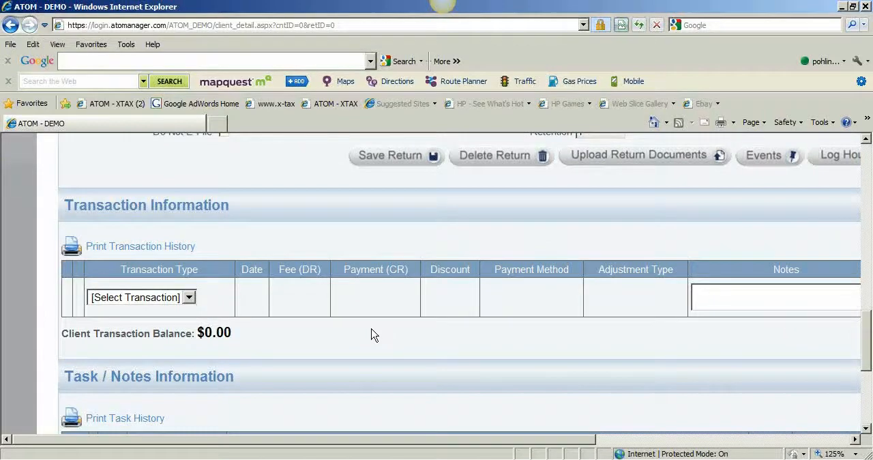
{"action": "scroll", "coordinate": [373, 333], "scroll_direction": "up", "scroll_amount": 5}
{"action": "scroll", "coordinate": [365, 312], "scroll_direction": "down", "scroll_amount": 1}
{"action": "left_click_drag", "start_coordinate": [271, 363], "coordinate": [177, 360]}
{"action": "type", "text": "0112"}
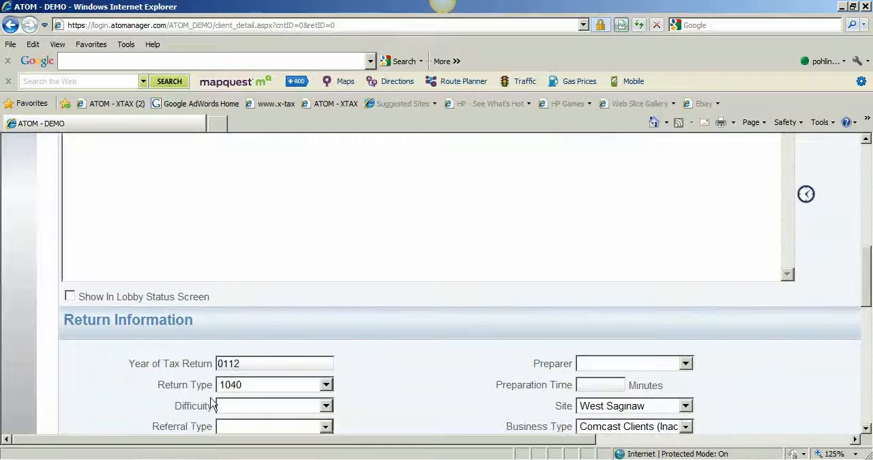
{"action": "left_click", "coordinate": [297, 407]}
{"action": "left_click", "coordinate": [288, 431]}
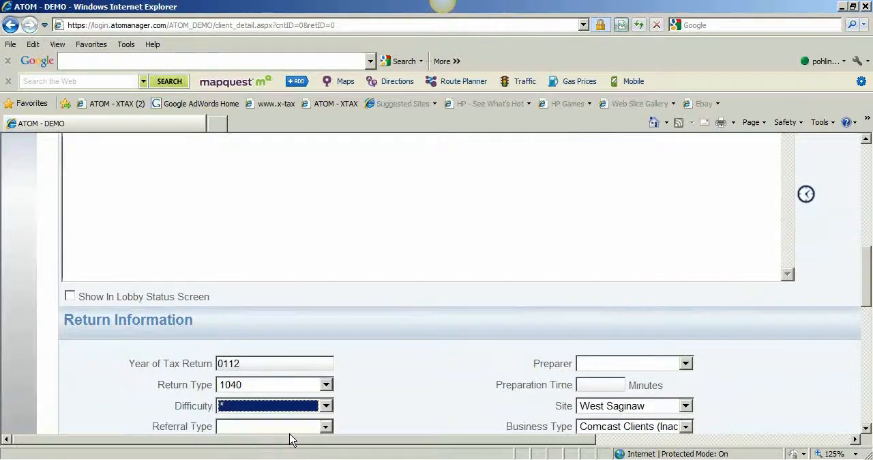
{"action": "left_click", "coordinate": [290, 429]}
{"action": "left_click", "coordinate": [300, 275]}
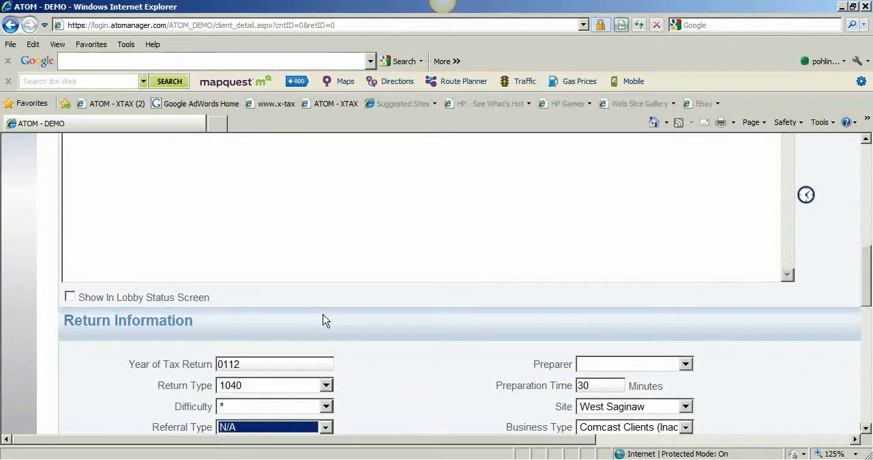
Assign the preparer Not, Assigned and the business type Bookkeeping - My Office to the checking account's return, and save it
{"action": "left_click", "coordinate": [685, 364]}
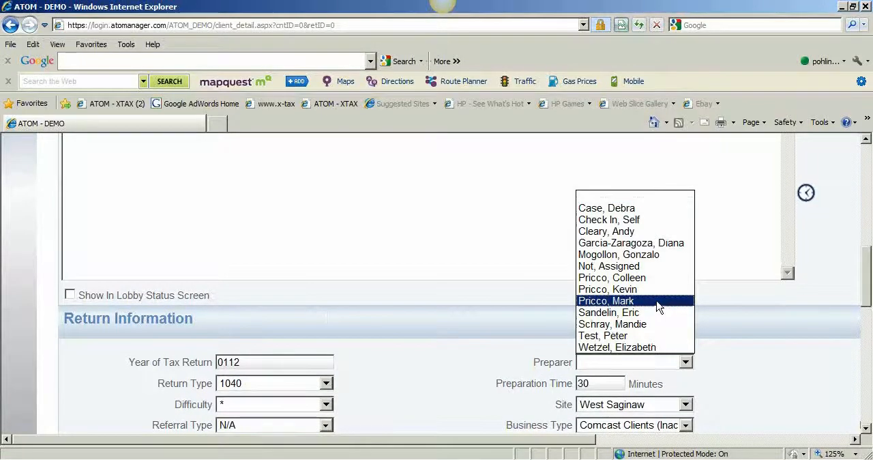
{"action": "left_click", "coordinate": [609, 266]}
{"action": "scroll", "coordinate": [730, 383], "scroll_direction": "down", "scroll_amount": 3}
{"action": "left_click", "coordinate": [680, 339]}
{"action": "left_click", "coordinate": [659, 362]}
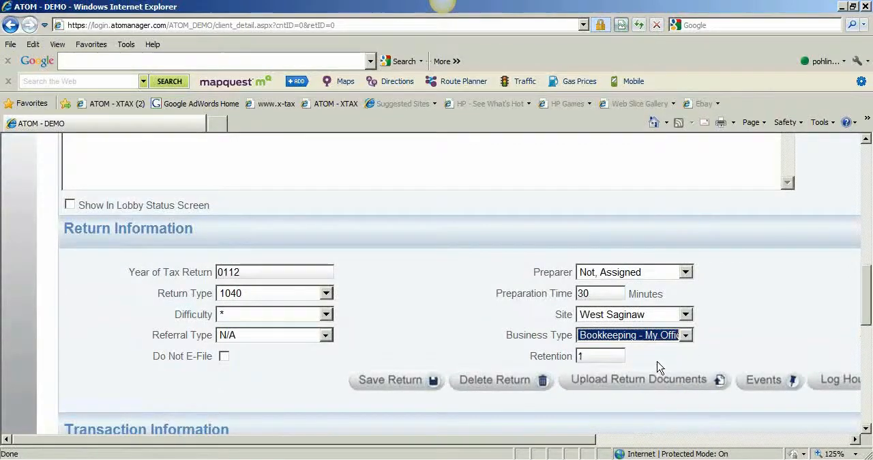
{"action": "left_click", "coordinate": [413, 386]}
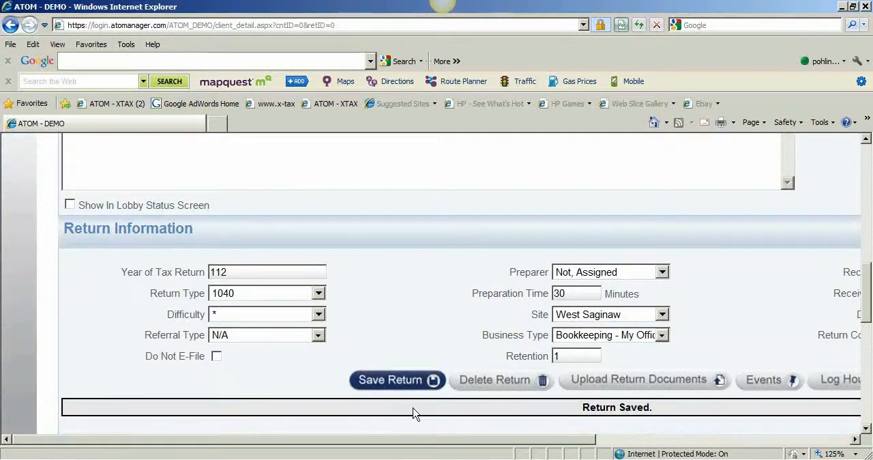
Change the return's status to Accounts Payable and save the return again
{"action": "left_click_drag", "start_coordinate": [402, 439], "coordinate": [612, 447]}
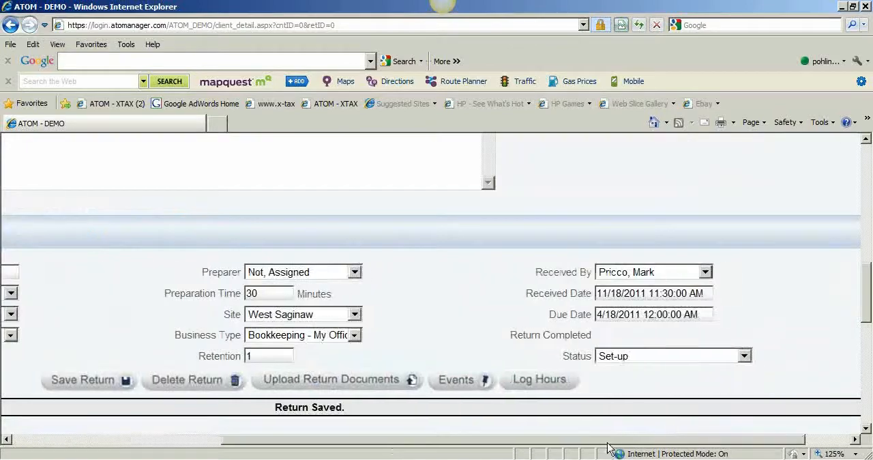
{"action": "left_click", "coordinate": [658, 358]}
{"action": "left_click", "coordinate": [656, 408]}
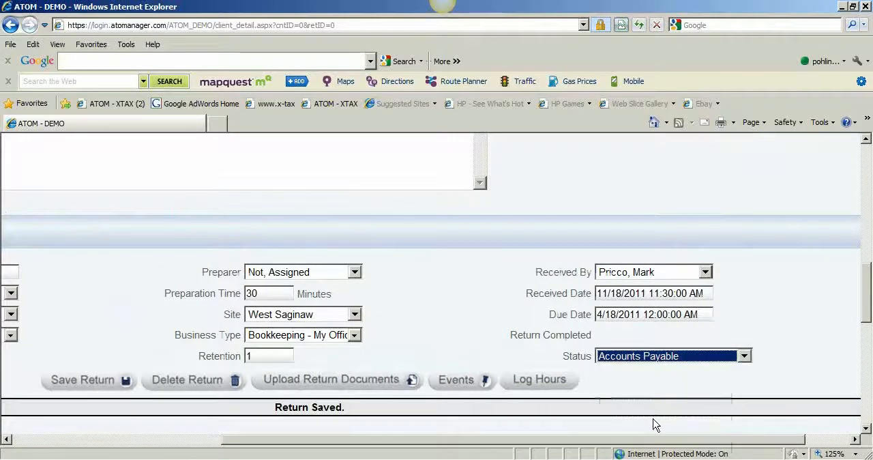
{"action": "left_click_drag", "start_coordinate": [661, 445], "coordinate": [490, 445]}
{"action": "left_click", "coordinate": [334, 386]}
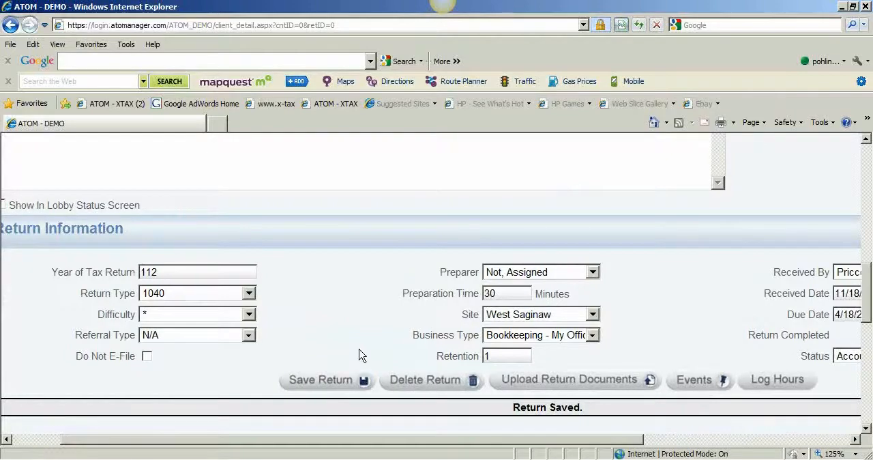
Examine the checking account's transaction section, its available expense transaction types, and the client and return details
{"action": "scroll", "coordinate": [360, 355], "scroll_direction": "down", "scroll_amount": 5}
{"action": "scroll", "coordinate": [357, 355], "scroll_direction": "down", "scroll_amount": 2}
{"action": "scroll", "coordinate": [357, 354], "scroll_direction": "up", "scroll_amount": 3}
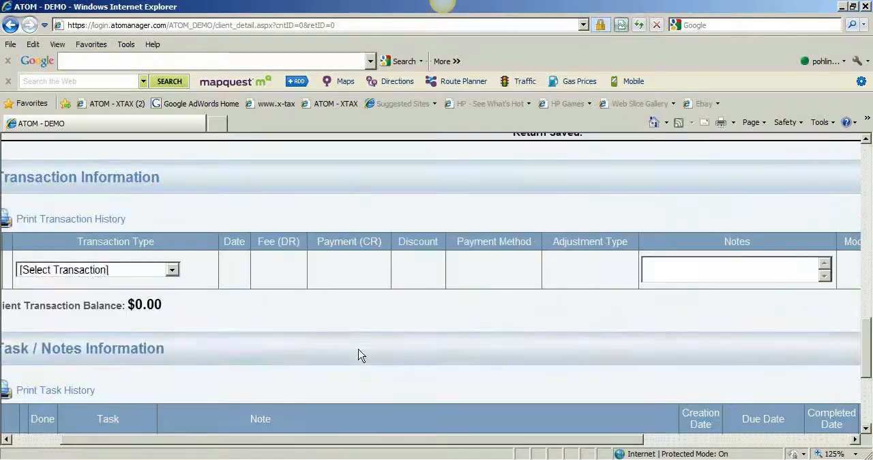
{"action": "left_click_drag", "start_coordinate": [225, 439], "coordinate": [166, 438]}
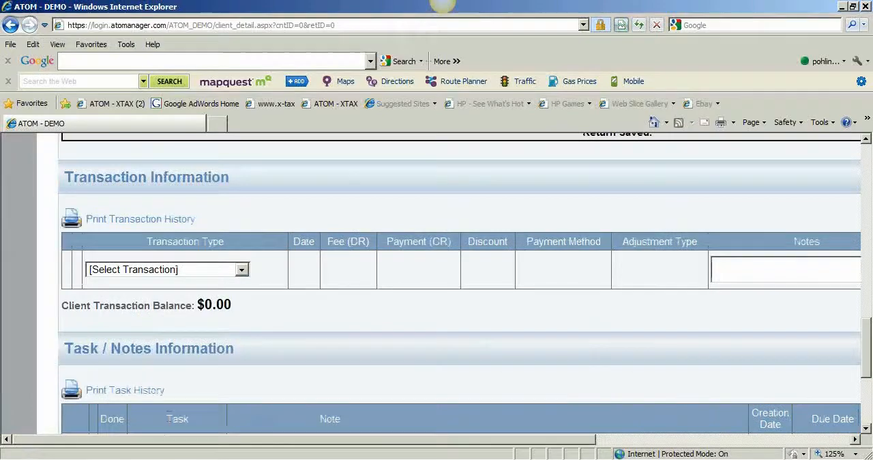
{"action": "scroll", "coordinate": [215, 357], "scroll_direction": "up", "scroll_amount": 1}
{"action": "scroll", "coordinate": [216, 358], "scroll_direction": "up", "scroll_amount": 1}
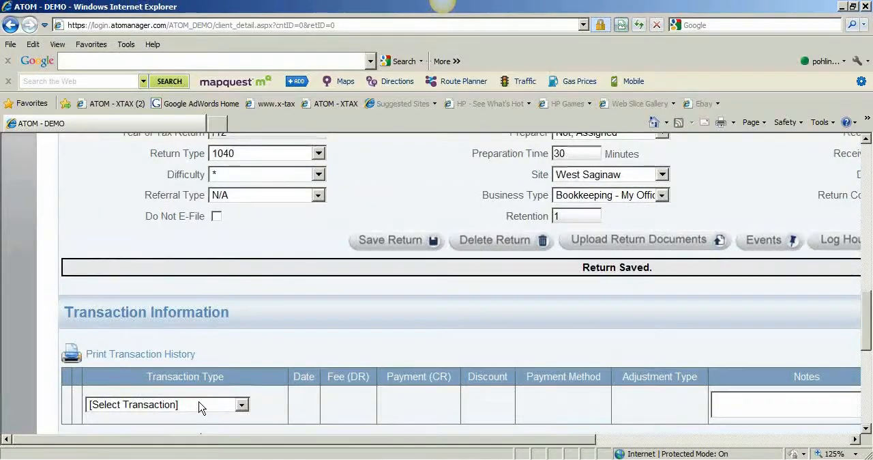
{"action": "left_click", "coordinate": [241, 405]}
{"action": "mouse_move", "coordinate": [240, 183]}
{"action": "left_mouse_down"}
{"action": "mouse_move", "coordinate": [241, 352]}
{"action": "mouse_move", "coordinate": [242, 168]}
{"action": "left_mouse_up"}
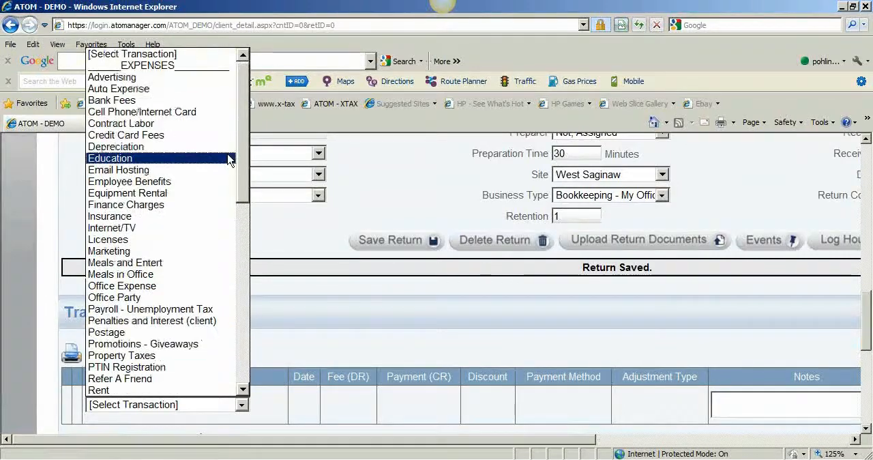
{"action": "left_click", "coordinate": [307, 234]}
{"action": "scroll", "coordinate": [307, 234], "scroll_direction": "up", "scroll_amount": 10}
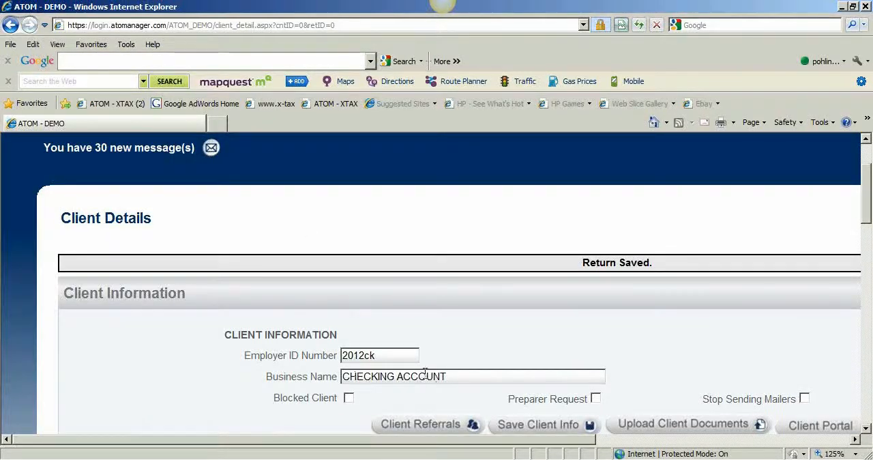
{"action": "scroll", "coordinate": [297, 396], "scroll_direction": "down", "scroll_amount": 5}
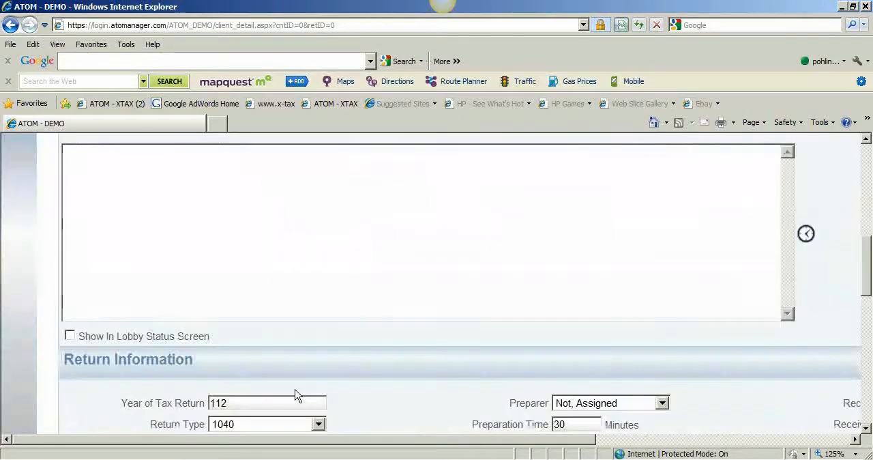
{"action": "scroll", "coordinate": [295, 396], "scroll_direction": "down", "scroll_amount": 3}
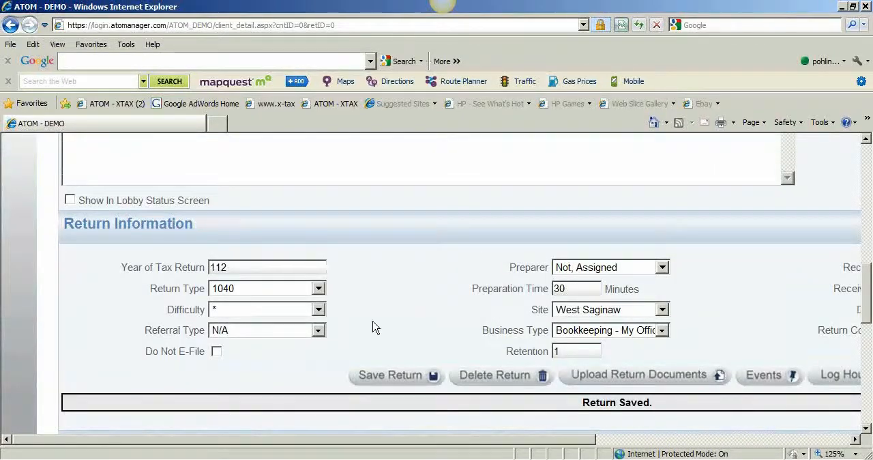
{"action": "scroll", "coordinate": [375, 326], "scroll_direction": "up", "scroll_amount": 10}
Search for the checking account client by its identifier and start an additional return from its record
{"action": "double_click", "coordinate": [354, 308]}
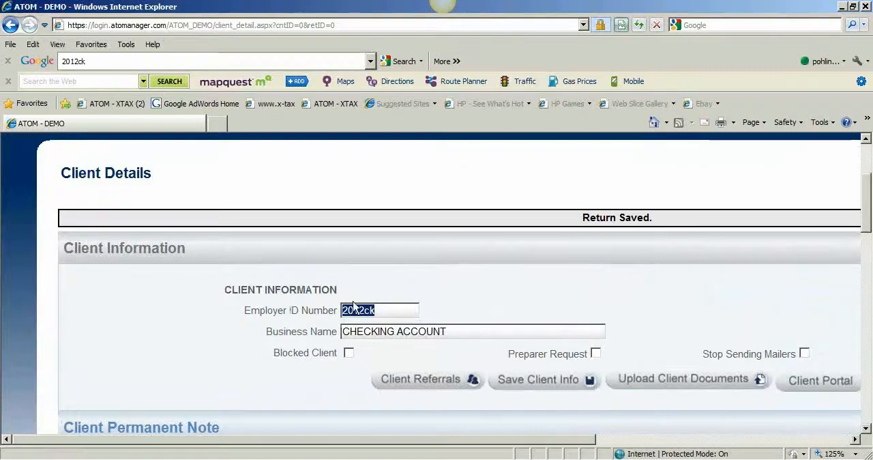
{"action": "scroll", "coordinate": [487, 284], "scroll_direction": "up", "scroll_amount": 2}
{"action": "left_click", "coordinate": [329, 223]}
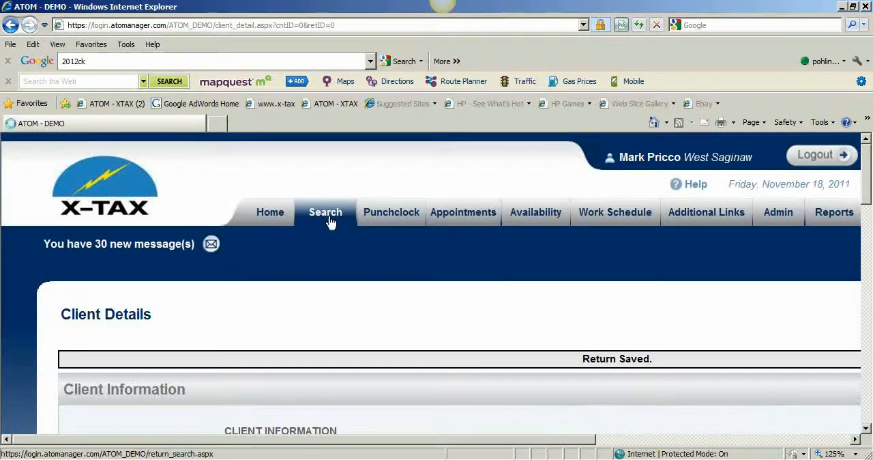
{"action": "left_click", "coordinate": [369, 400]}
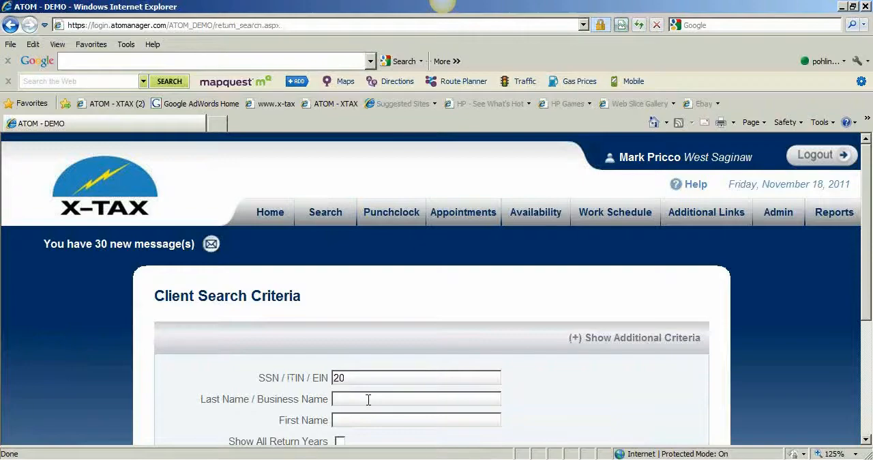
{"action": "key", "text": "Return"}
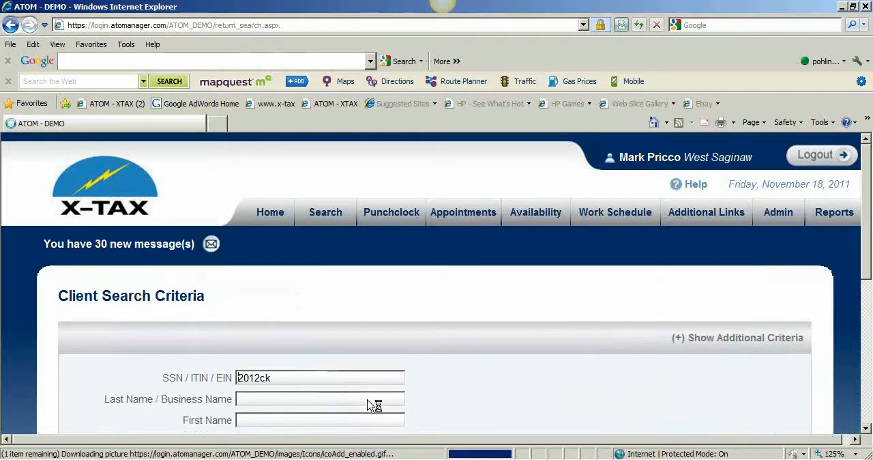
{"action": "scroll", "coordinate": [365, 406], "scroll_direction": "down", "scroll_amount": 5}
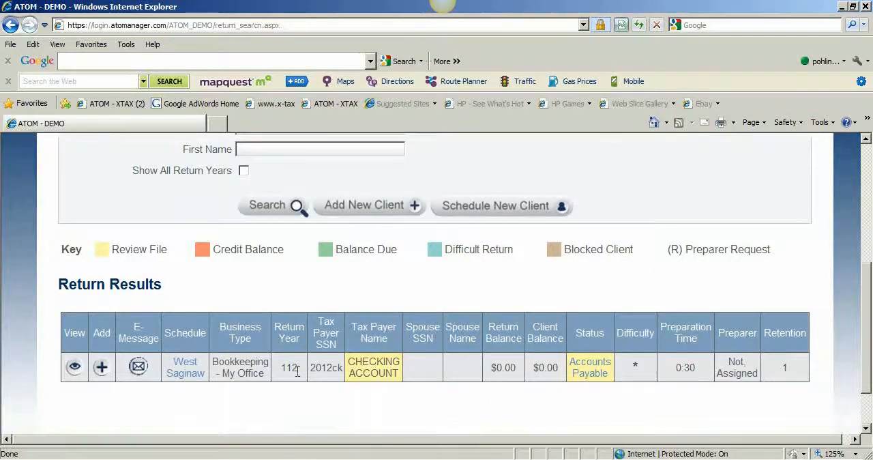
{"action": "left_click", "coordinate": [99, 369]}
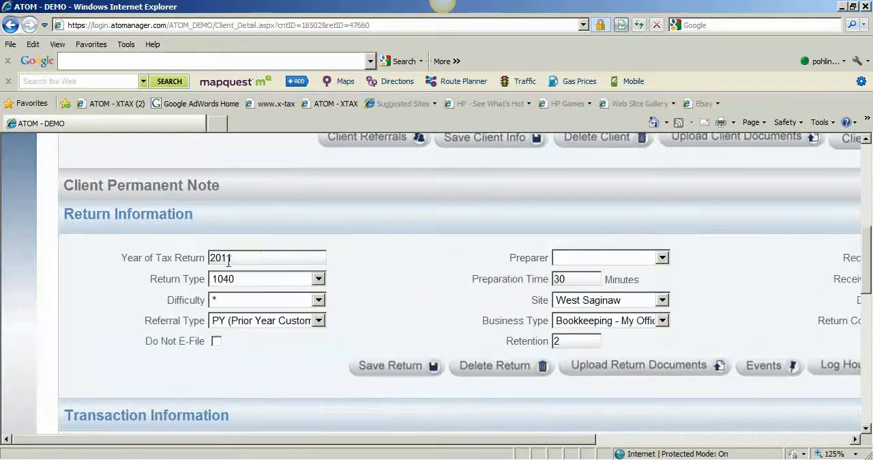
Set the additional checking account return's tax year to 212 and save the return
{"action": "left_click_drag", "start_coordinate": [229, 258], "coordinate": [164, 262]}
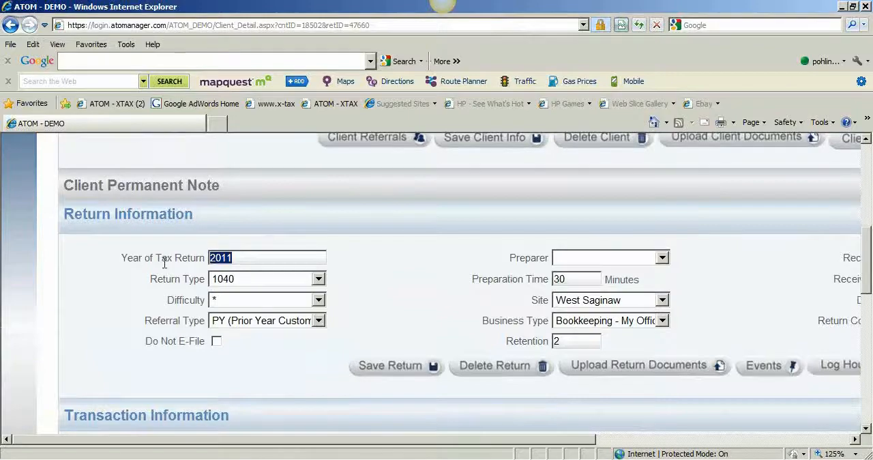
{"action": "type", "text": "2012"}
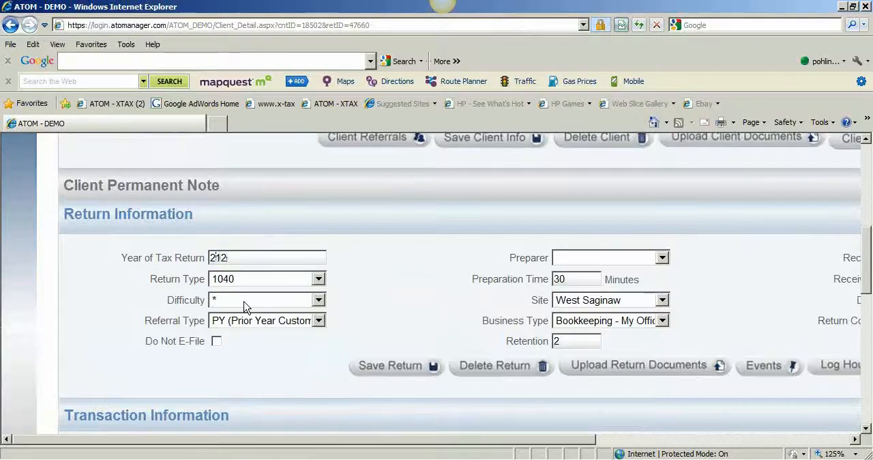
{"action": "left_click", "coordinate": [390, 366]}
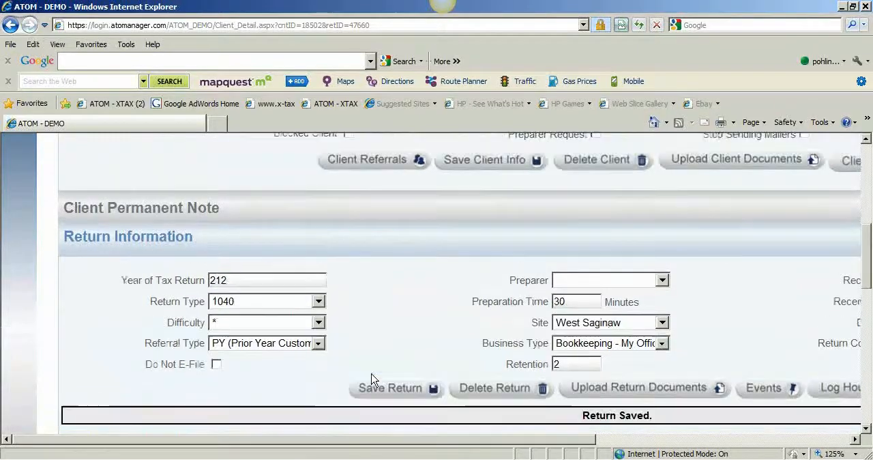
Open the checking account's 112 return from its other returns and review its return information
{"action": "scroll", "coordinate": [371, 378], "scroll_direction": "down", "scroll_amount": 3}
{"action": "scroll", "coordinate": [371, 378], "scroll_direction": "down", "scroll_amount": 5}
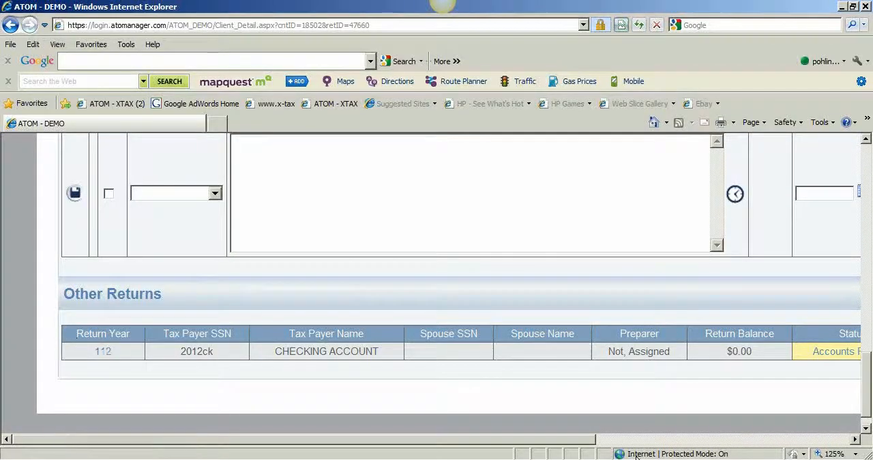
{"action": "left_click", "coordinate": [101, 352]}
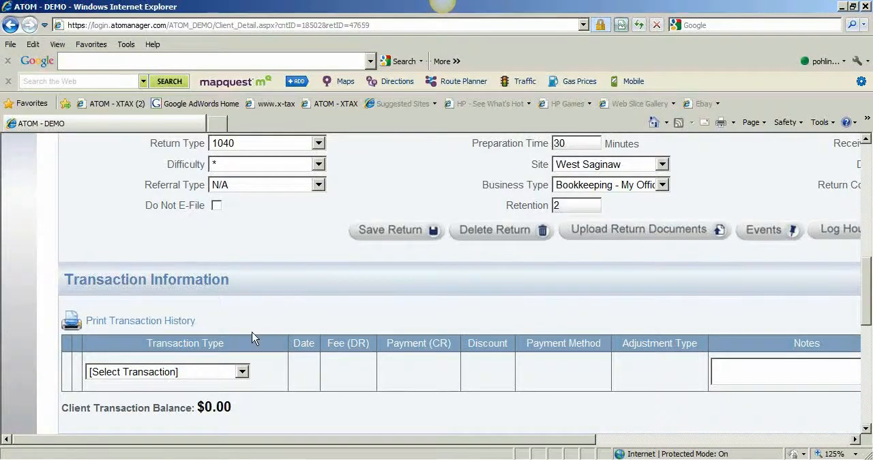
{"action": "scroll", "coordinate": [362, 364], "scroll_direction": "up", "scroll_amount": 10}
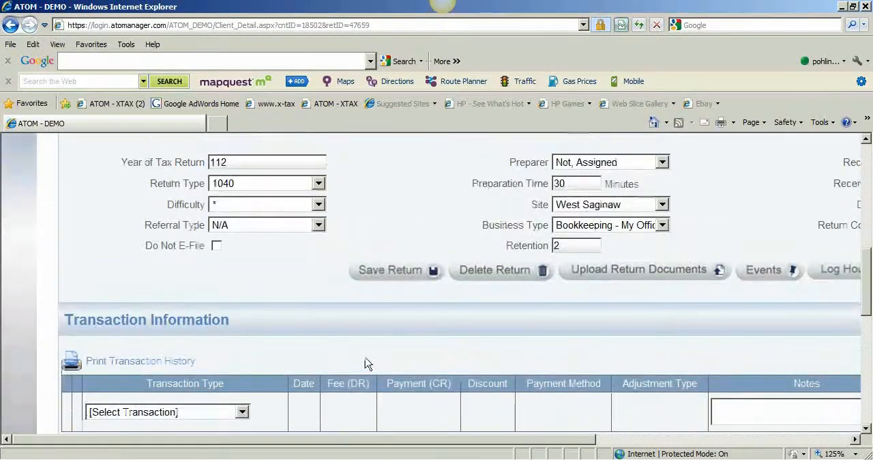
Open the 111 return from the Open Months - Checking office event and examine that checking account's other monthly returns
{"action": "left_click", "coordinate": [270, 212]}
{"action": "scroll", "coordinate": [268, 234], "scroll_direction": "down", "scroll_amount": 3}
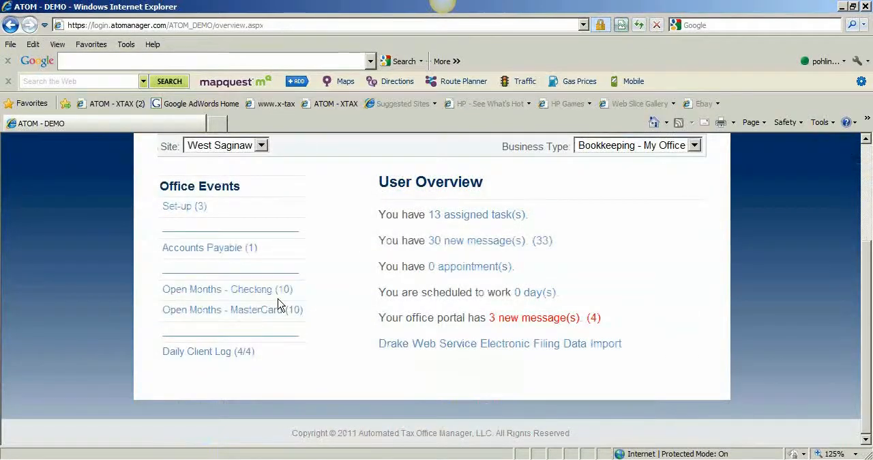
{"action": "left_click", "coordinate": [290, 290]}
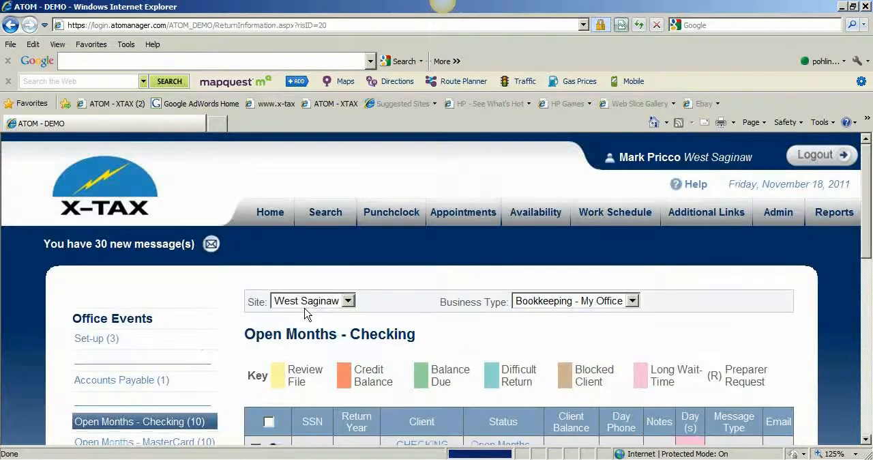
{"action": "scroll", "coordinate": [305, 314], "scroll_direction": "down", "scroll_amount": 3}
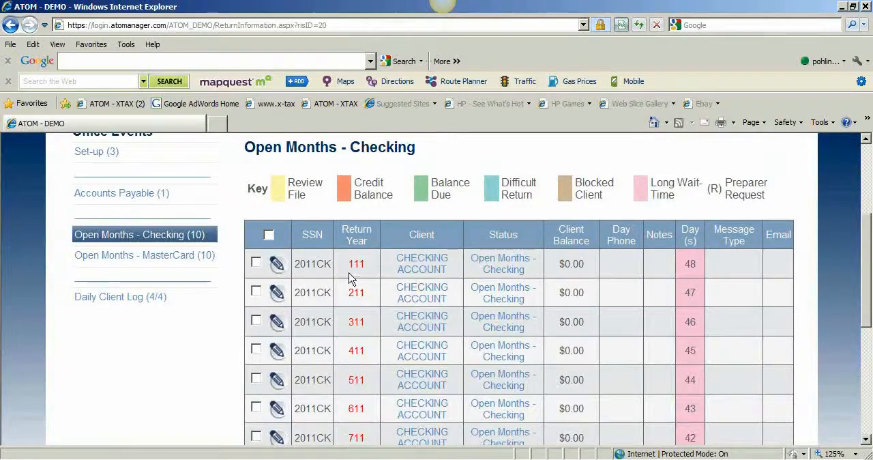
{"action": "left_click", "coordinate": [423, 269]}
{"action": "scroll", "coordinate": [421, 270], "scroll_direction": "down", "scroll_amount": 15}
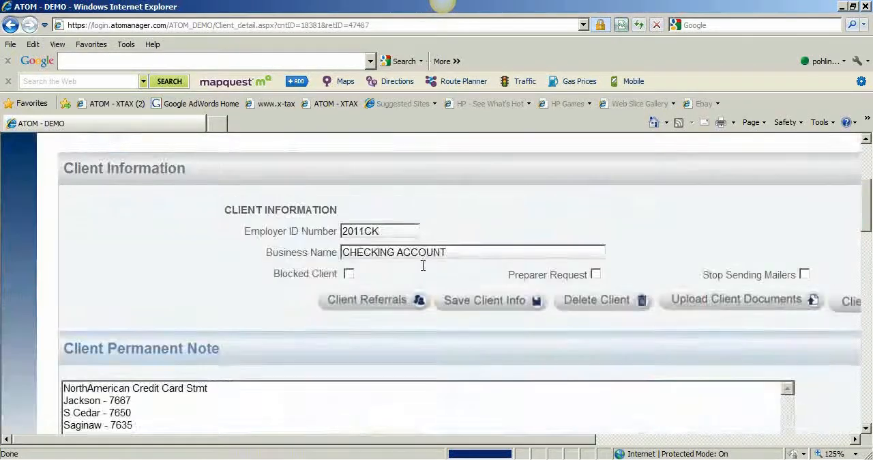
{"action": "scroll", "coordinate": [419, 271], "scroll_direction": "down", "scroll_amount": 10}
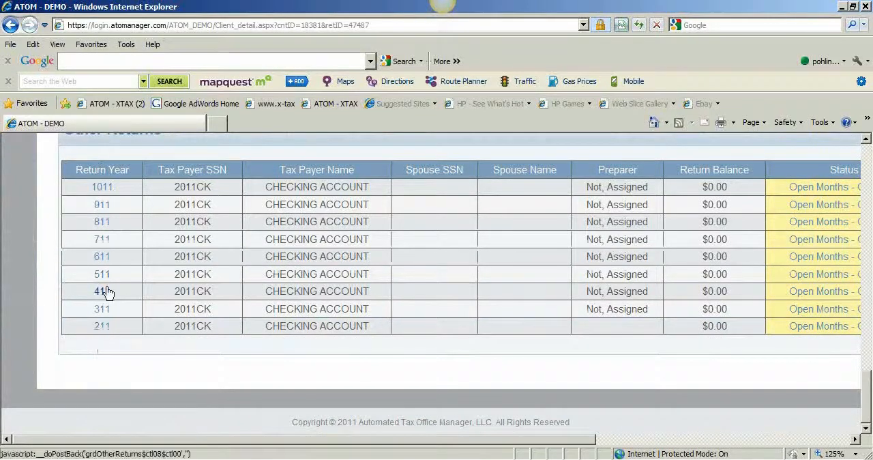
Open the existing checking account's 811 return and review its details
{"action": "left_click", "coordinate": [101, 222]}
{"action": "scroll", "coordinate": [113, 243], "scroll_direction": "down", "scroll_amount": 10}
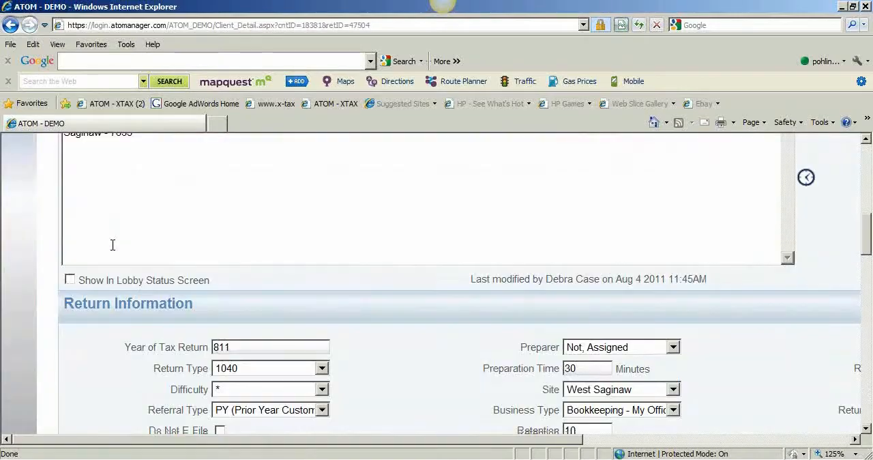
{"action": "scroll", "coordinate": [113, 245], "scroll_direction": "down", "scroll_amount": 5}
{"action": "left_click_drag", "start_coordinate": [374, 300], "coordinate": [386, 422]}
{"action": "left_click", "coordinate": [532, 362]}
{"action": "scroll", "coordinate": [532, 351], "scroll_direction": "up", "scroll_amount": 15}
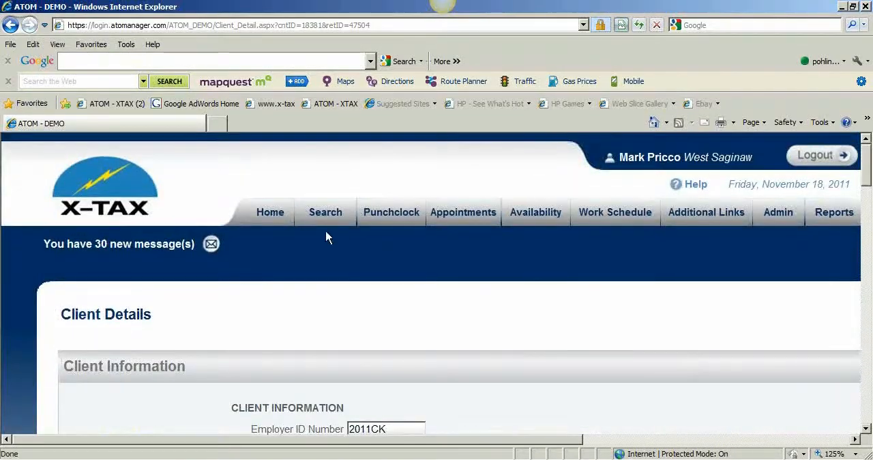
Search for the Mastercard account by its identifier and start a new client record for it
{"action": "left_click", "coordinate": [326, 222]}
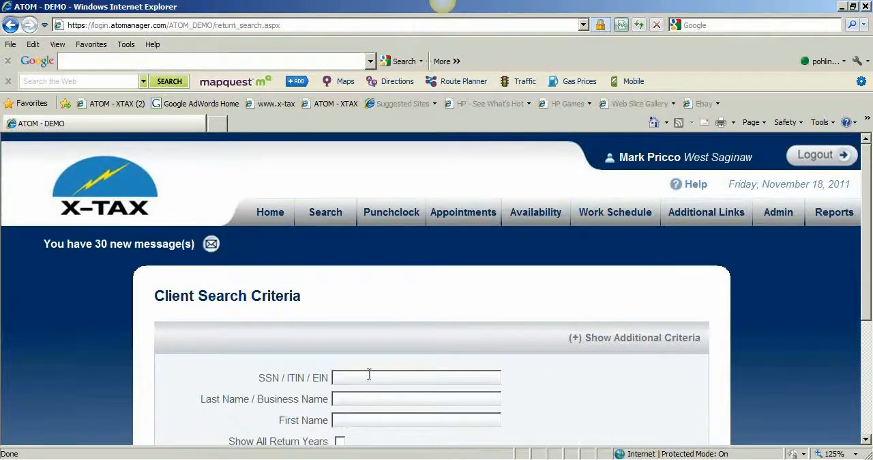
{"action": "type", "text": "2012mc"}
{"action": "scroll", "coordinate": [366, 376], "scroll_direction": "down", "scroll_amount": 2}
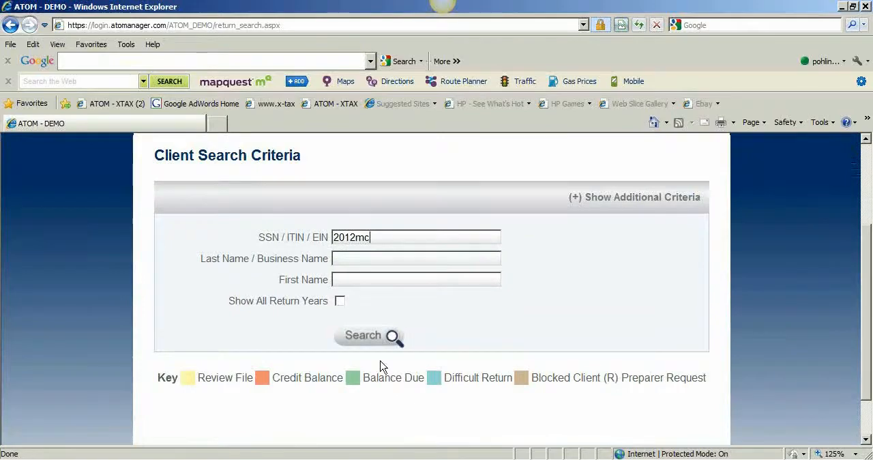
{"action": "left_click", "coordinate": [392, 337]}
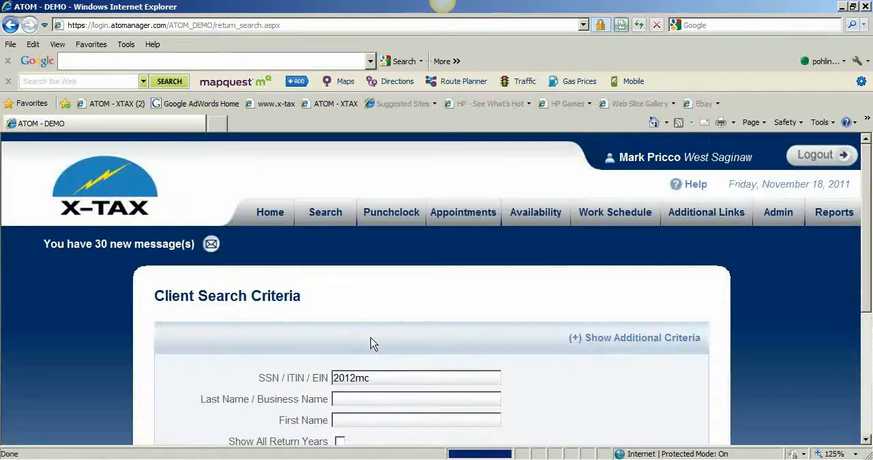
{"action": "scroll", "coordinate": [372, 345], "scroll_direction": "down", "scroll_amount": 4}
{"action": "left_click", "coordinate": [465, 297]}
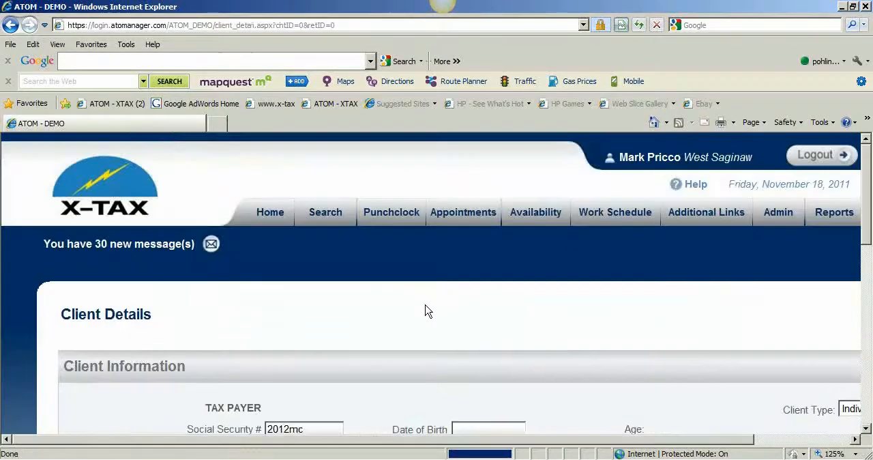
Make the new client a Business named Mastercard and save the client information
{"action": "scroll", "coordinate": [768, 280], "scroll_direction": "down", "scroll_amount": 4}
{"action": "left_click", "coordinate": [849, 274]}
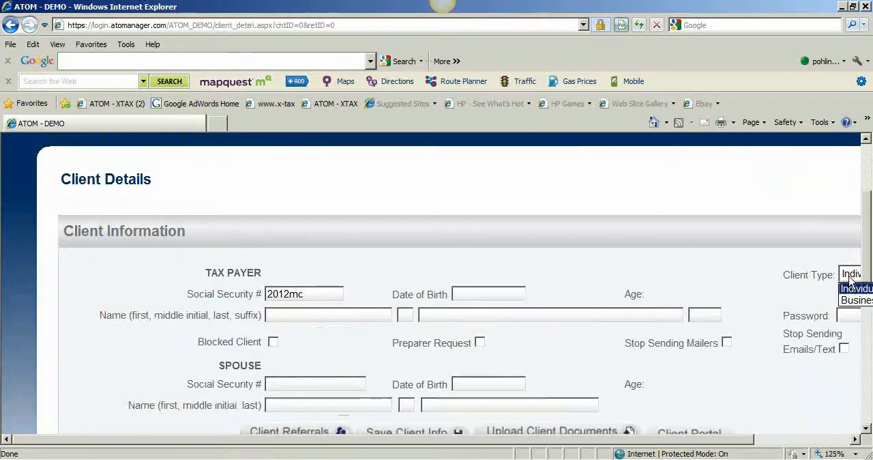
{"action": "left_click", "coordinate": [852, 301]}
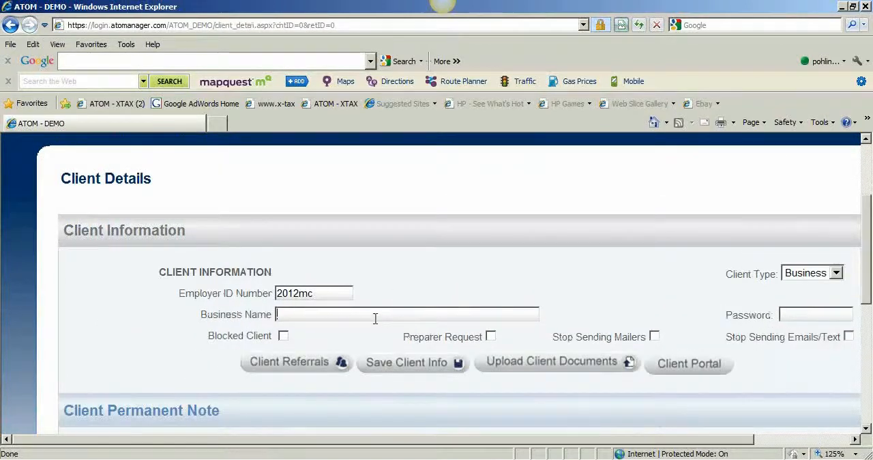
{"action": "type", "text": "card"}
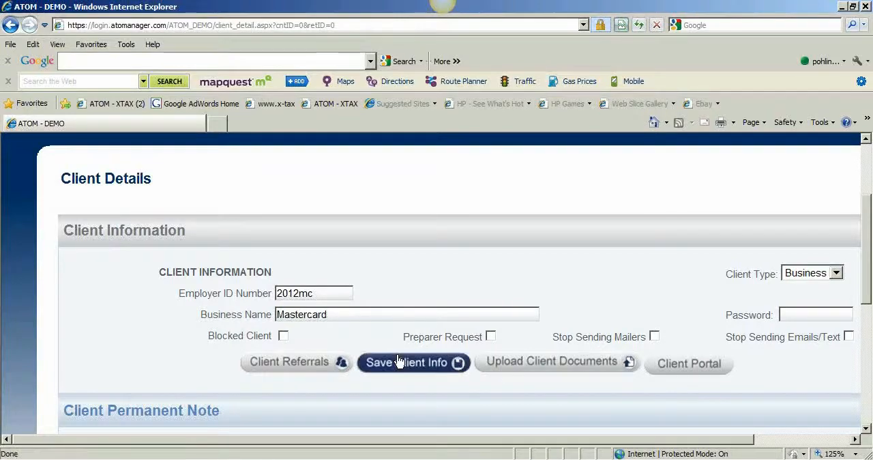
{"action": "left_click", "coordinate": [399, 362]}
Set the Mastercard return's tax year to 112, difficulty to * and referral type to N/A
{"action": "scroll", "coordinate": [372, 353], "scroll_direction": "down", "scroll_amount": 8}
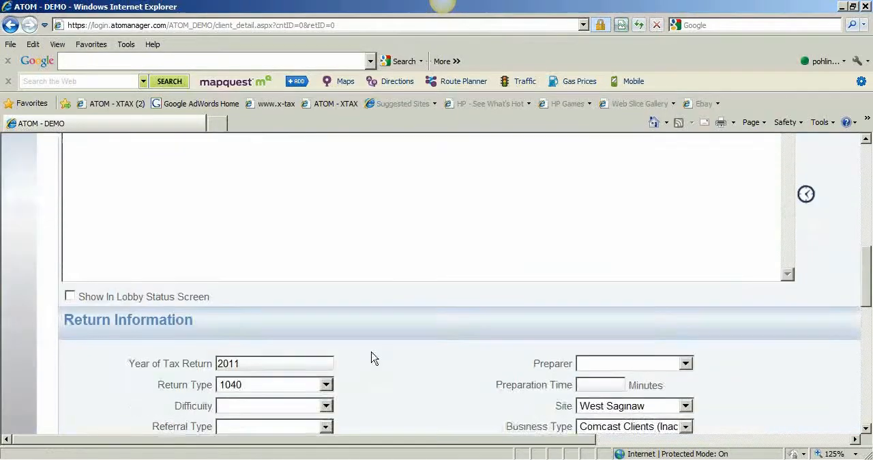
{"action": "left_click_drag", "start_coordinate": [260, 273], "coordinate": [179, 275]}
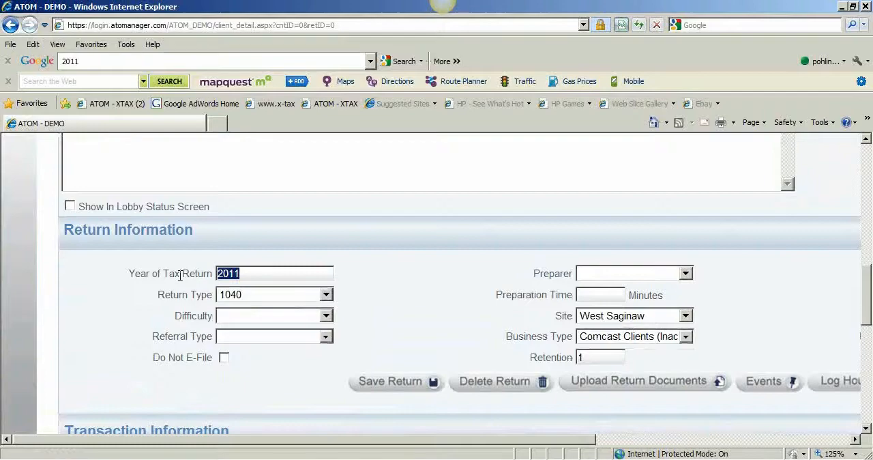
{"action": "type", "text": "112"}
{"action": "left_click", "coordinate": [236, 316]}
{"action": "left_click", "coordinate": [239, 341]}
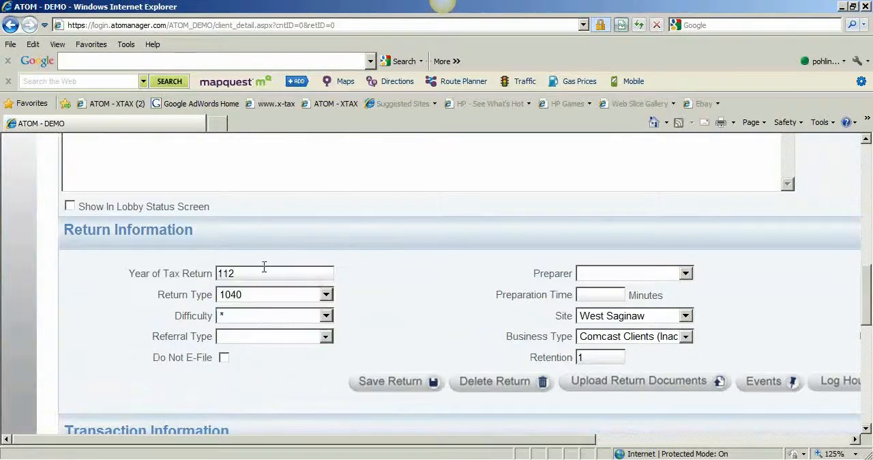
{"action": "left_click", "coordinate": [273, 336]}
{"action": "left_click", "coordinate": [289, 189]}
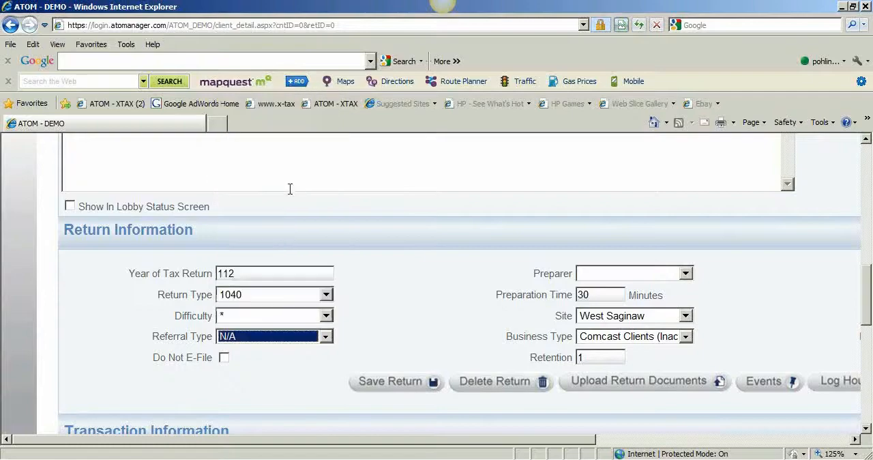
Assign the preparer Not, Assigned and the business type Bookkeeping - My Office to the Mastercard return, and save it
{"action": "left_click", "coordinate": [671, 279]}
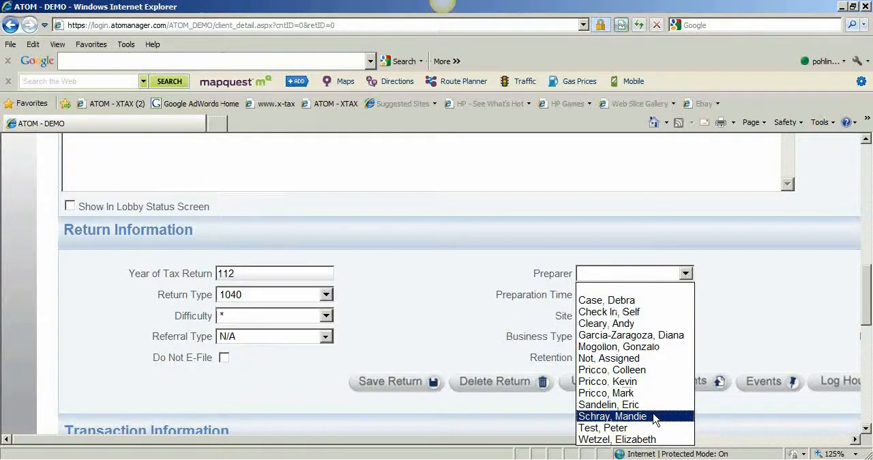
{"action": "left_click", "coordinate": [653, 358]}
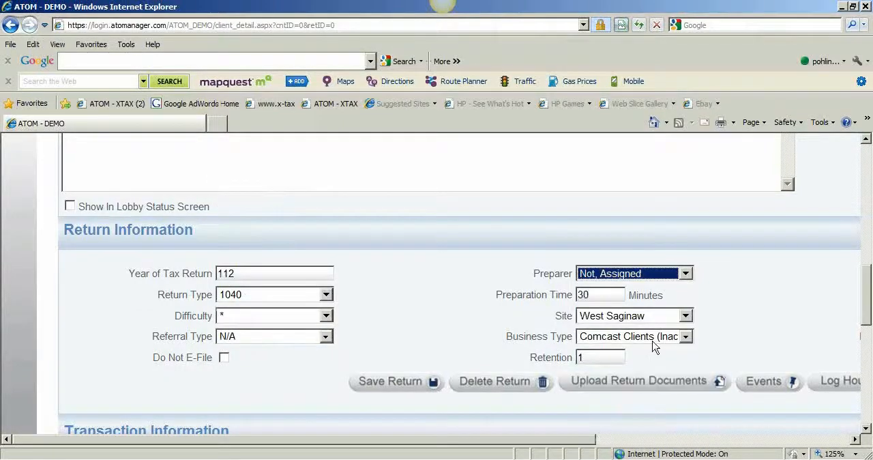
{"action": "left_click", "coordinate": [654, 347]}
{"action": "left_click", "coordinate": [645, 361]}
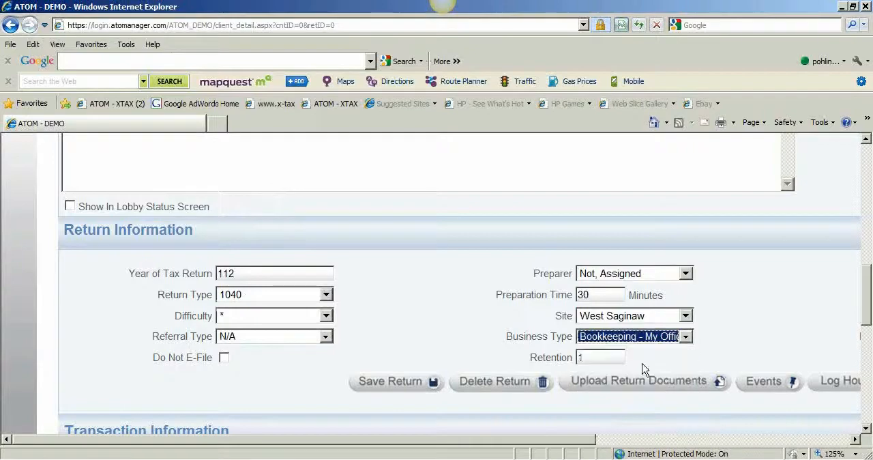
{"action": "left_click", "coordinate": [385, 394]}
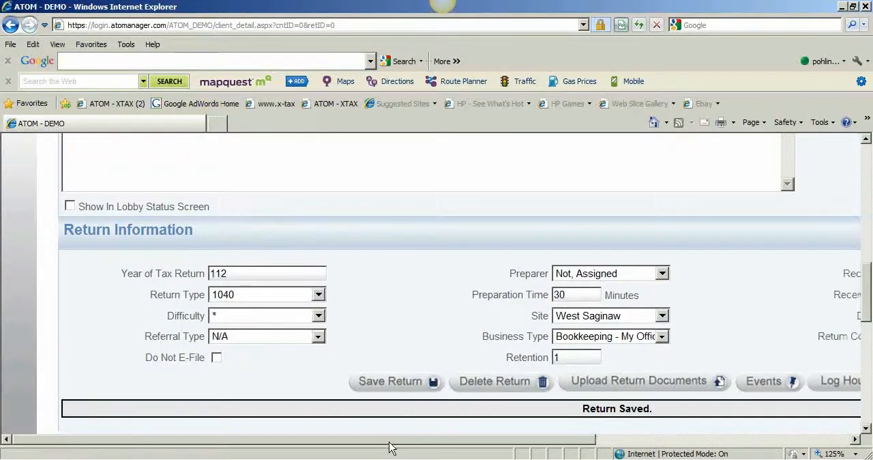
Set the Mastercard return's status to Open Months - Checking
{"action": "left_click_drag", "start_coordinate": [390, 439], "coordinate": [610, 440]}
{"action": "left_click", "coordinate": [646, 360]}
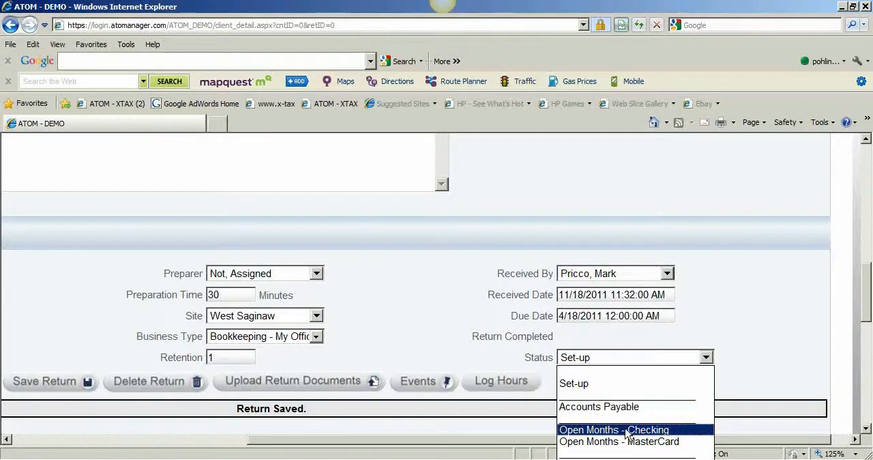
{"action": "left_click", "coordinate": [611, 430]}
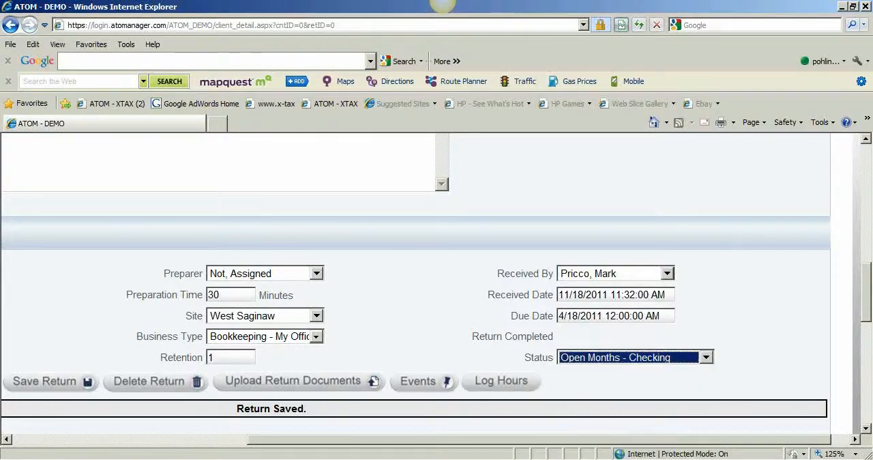
{"action": "left_click_drag", "start_coordinate": [506, 442], "coordinate": [260, 442]}
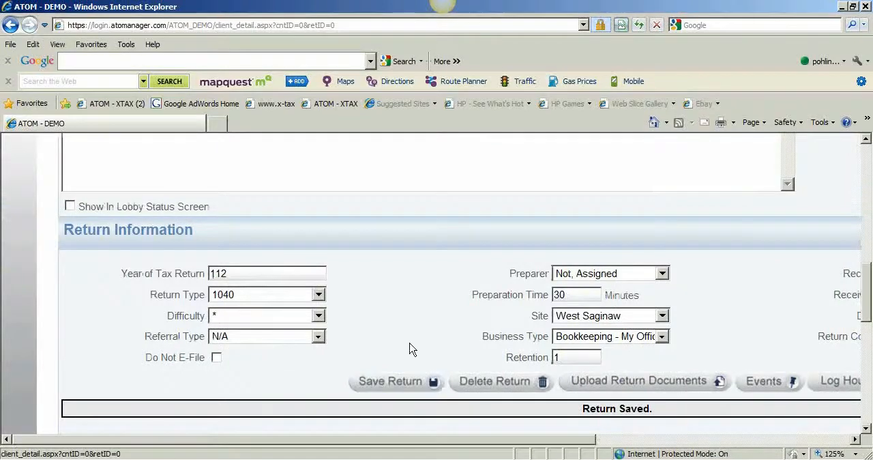
Review the Mastercard client's transaction section, client information and return information
{"action": "scroll", "coordinate": [408, 312], "scroll_direction": "down", "scroll_amount": 1}
{"action": "scroll", "coordinate": [407, 316], "scroll_direction": "down", "scroll_amount": 10}
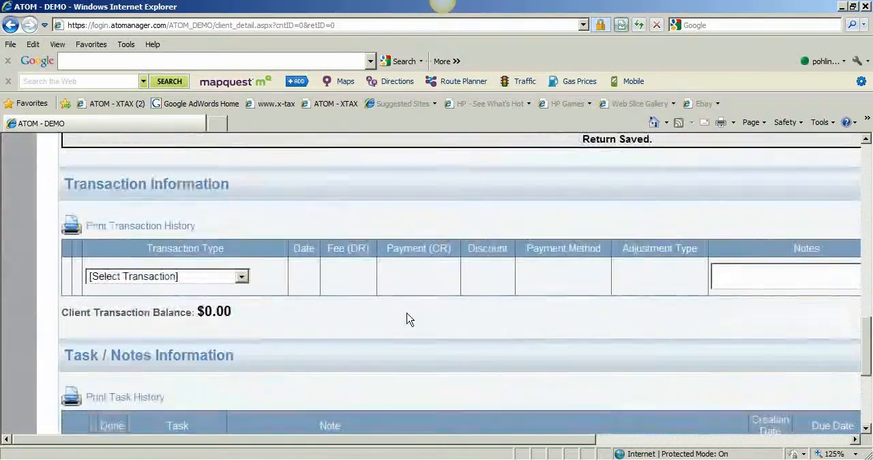
{"action": "scroll", "coordinate": [407, 314], "scroll_direction": "up", "scroll_amount": 15}
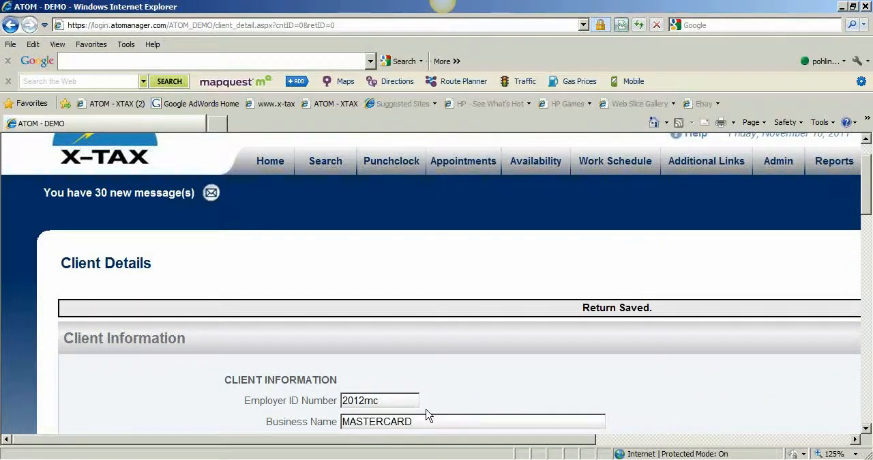
{"action": "scroll", "coordinate": [427, 415], "scroll_direction": "down", "scroll_amount": 8}
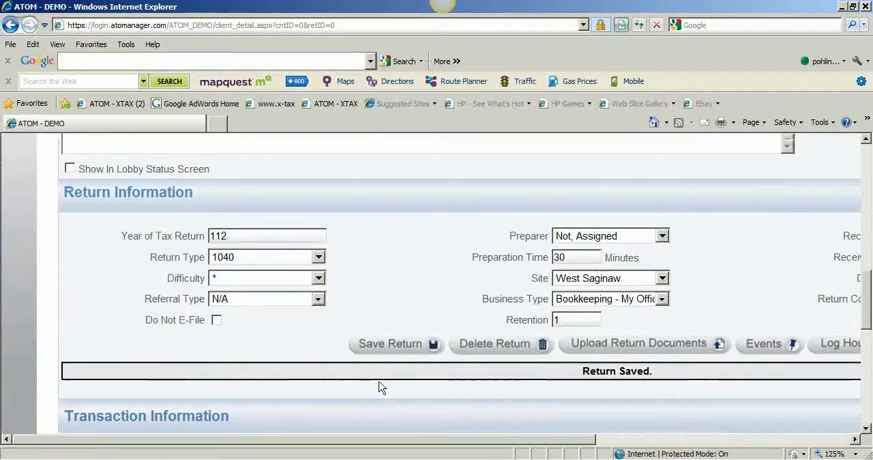
{"action": "scroll", "coordinate": [380, 387], "scroll_direction": "up", "scroll_amount": 10}
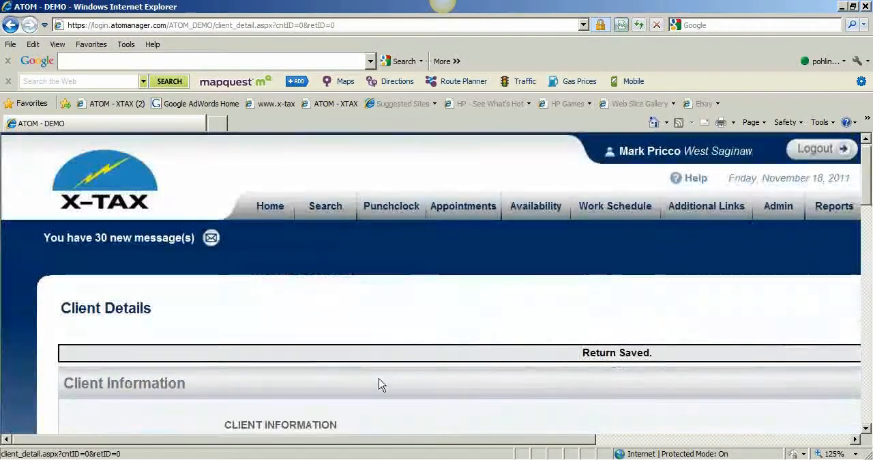
Open the OPENING BALANCE client from the Set-up list of the office events
{"action": "left_click", "coordinate": [259, 207]}
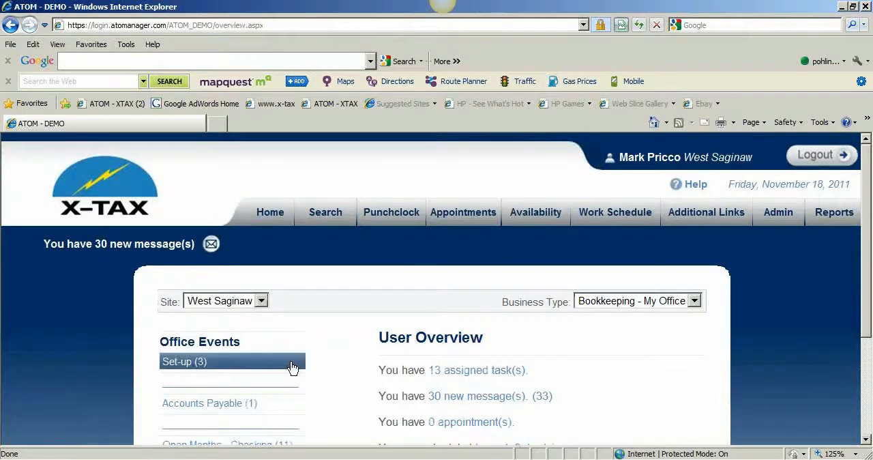
{"action": "left_click", "coordinate": [256, 364]}
{"action": "scroll", "coordinate": [258, 355], "scroll_direction": "down", "scroll_amount": 4}
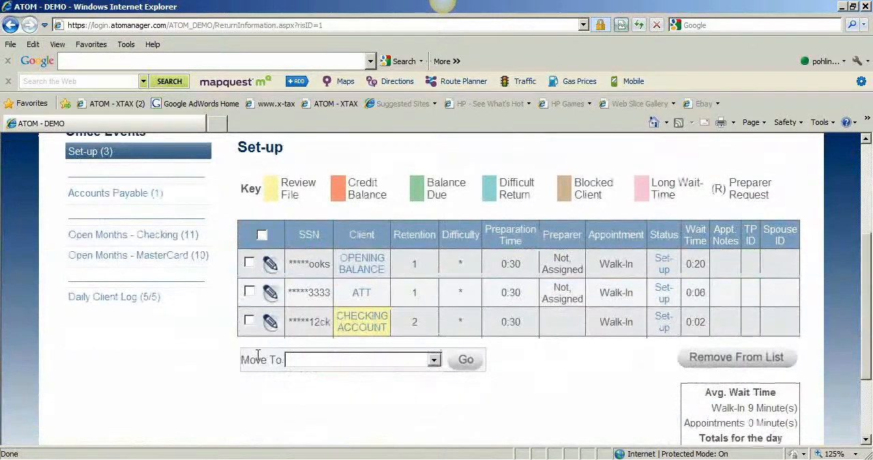
{"action": "scroll", "coordinate": [168, 171], "scroll_direction": "up", "scroll_amount": 1}
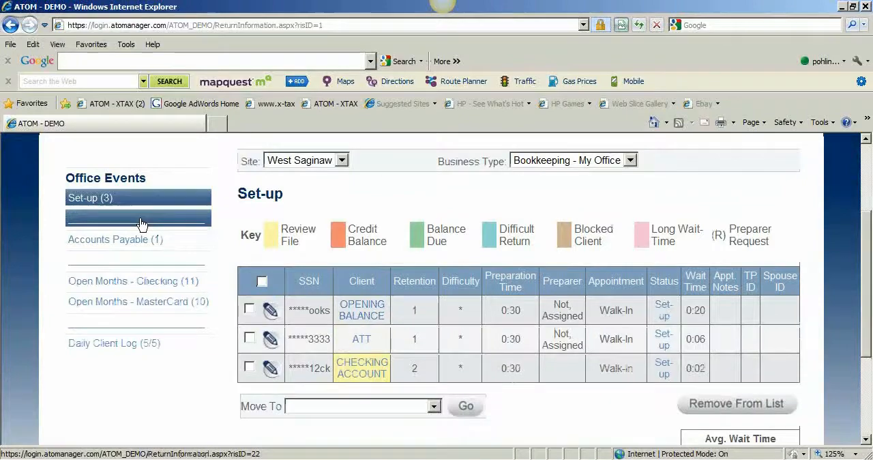
{"action": "left_click", "coordinate": [360, 317]}
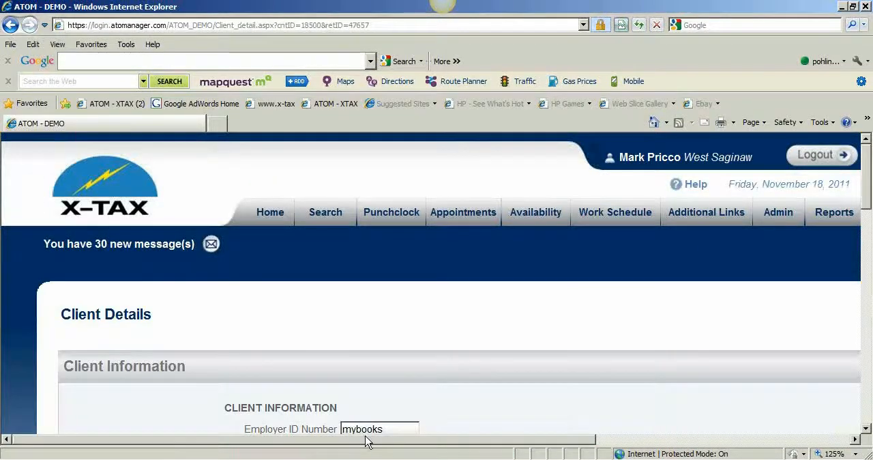
Set the OPENING BALANCE return's status to Complete and save the return
{"action": "left_click_drag", "start_coordinate": [365, 439], "coordinate": [556, 436]}
{"action": "scroll", "coordinate": [581, 366], "scroll_direction": "down", "scroll_amount": 2}
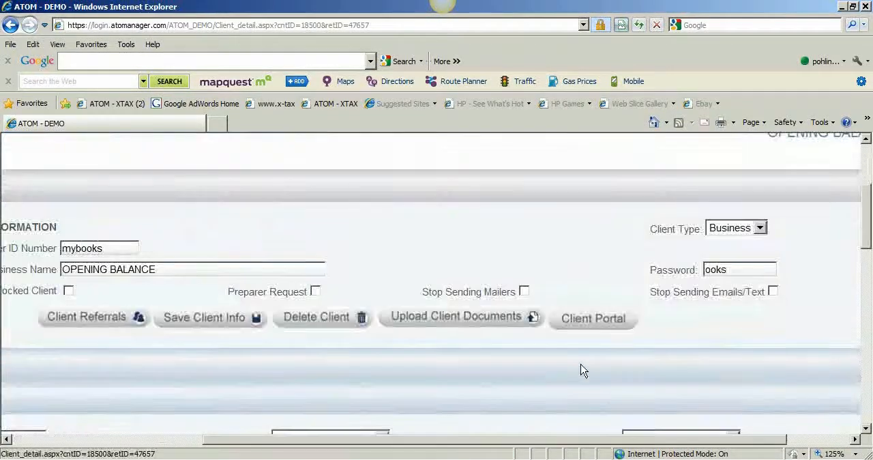
{"action": "scroll", "coordinate": [582, 370], "scroll_direction": "down", "scroll_amount": 2}
{"action": "left_click", "coordinate": [693, 385]}
{"action": "left_click", "coordinate": [682, 370]}
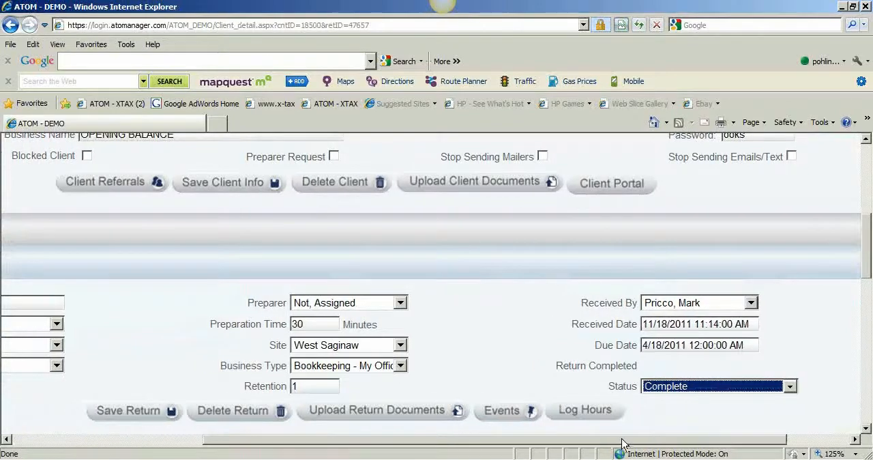
{"action": "left_click_drag", "start_coordinate": [622, 440], "coordinate": [388, 412]}
{"action": "left_click", "coordinate": [386, 411]}
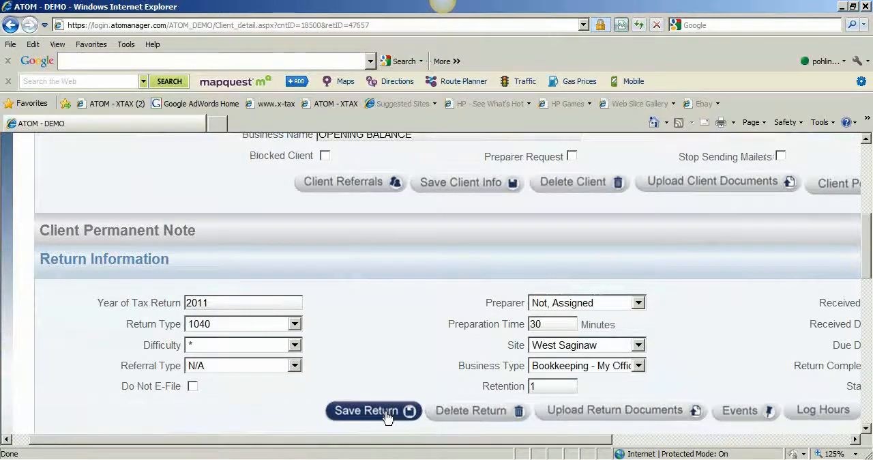
Return to the home overview and bring up its Office Events list
{"action": "scroll", "coordinate": [389, 408], "scroll_direction": "up", "scroll_amount": 3}
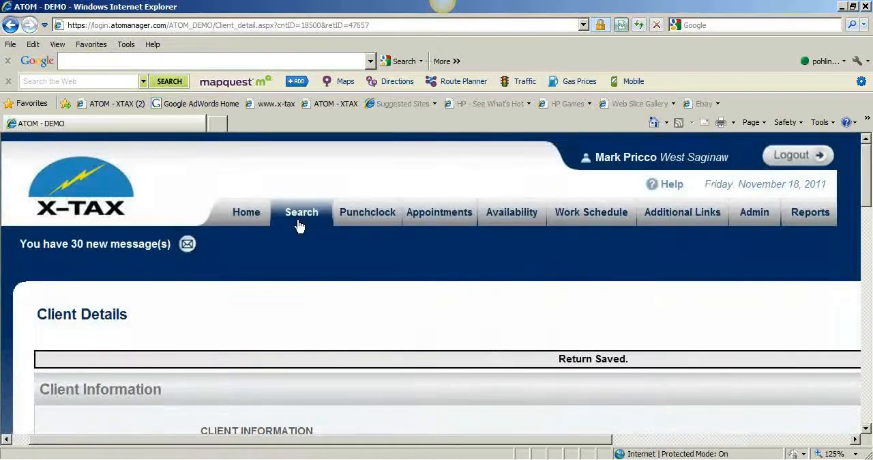
{"action": "left_click", "coordinate": [249, 213]}
{"action": "scroll", "coordinate": [246, 246], "scroll_direction": "down", "scroll_amount": 3}
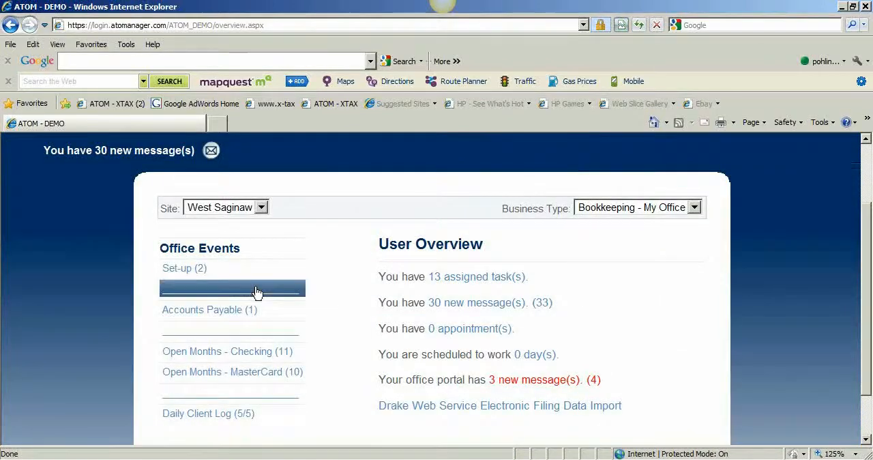